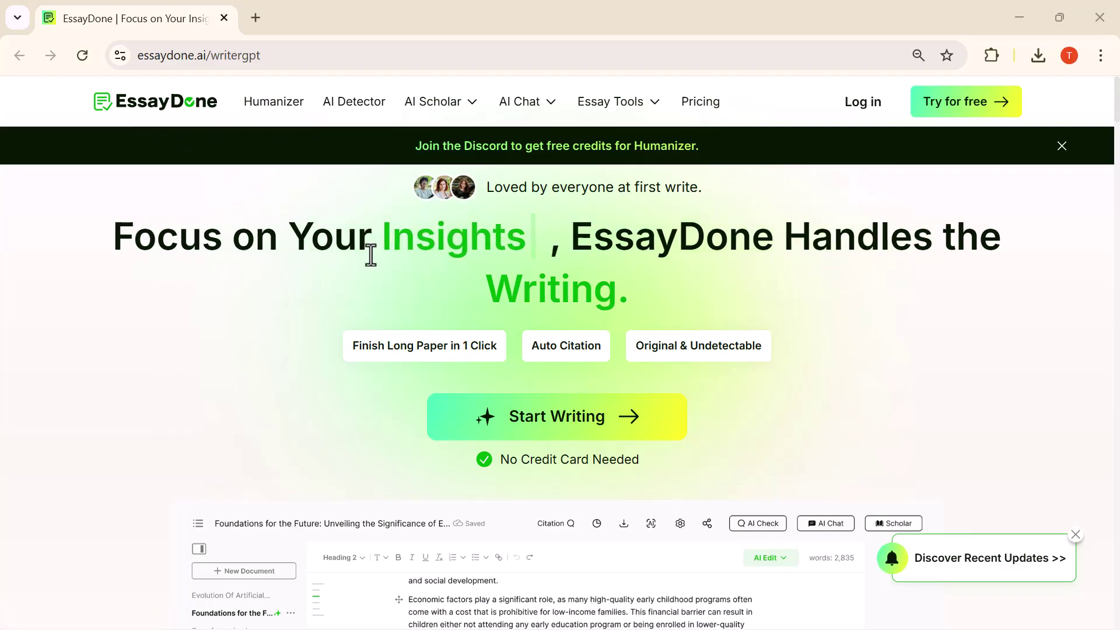
- Scroll through the finished essay and the landing page's feature overview
{"action": "scroll", "coordinate": [515, 288], "scroll_direction": "down", "scroll_amount": 1}
{"action": "scroll", "coordinate": [515, 288], "scroll_direction": "down", "scroll_amount": 3}
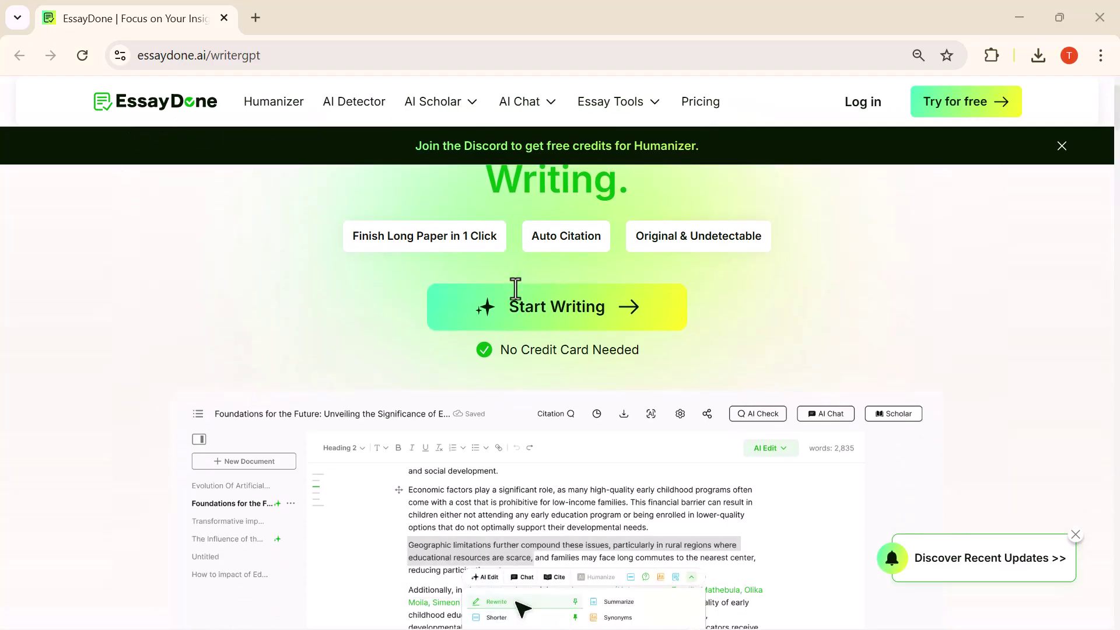
{"action": "scroll", "coordinate": [515, 288], "scroll_direction": "down", "scroll_amount": 2}
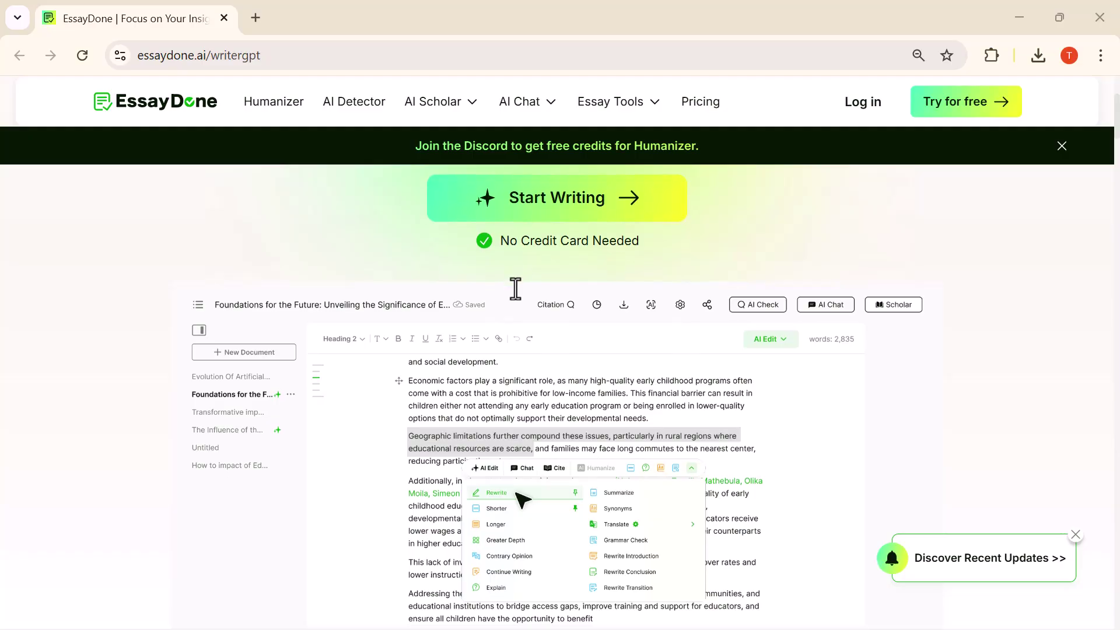
{"action": "scroll", "coordinate": [515, 288], "scroll_direction": "down", "scroll_amount": 5}
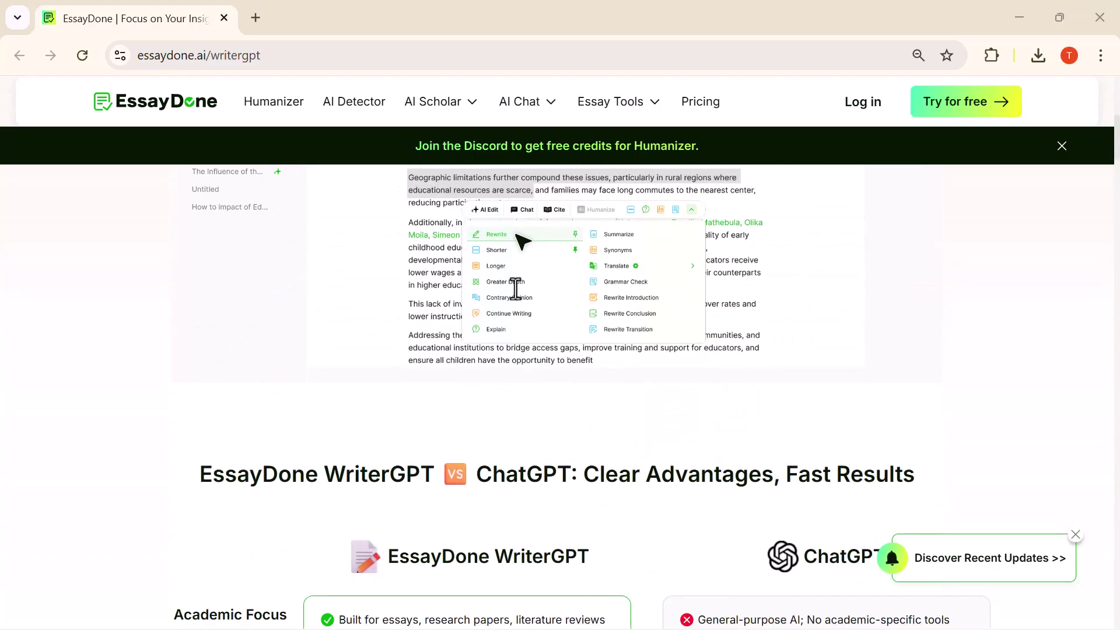
{"action": "scroll", "coordinate": [515, 288], "scroll_direction": "down", "scroll_amount": 5}
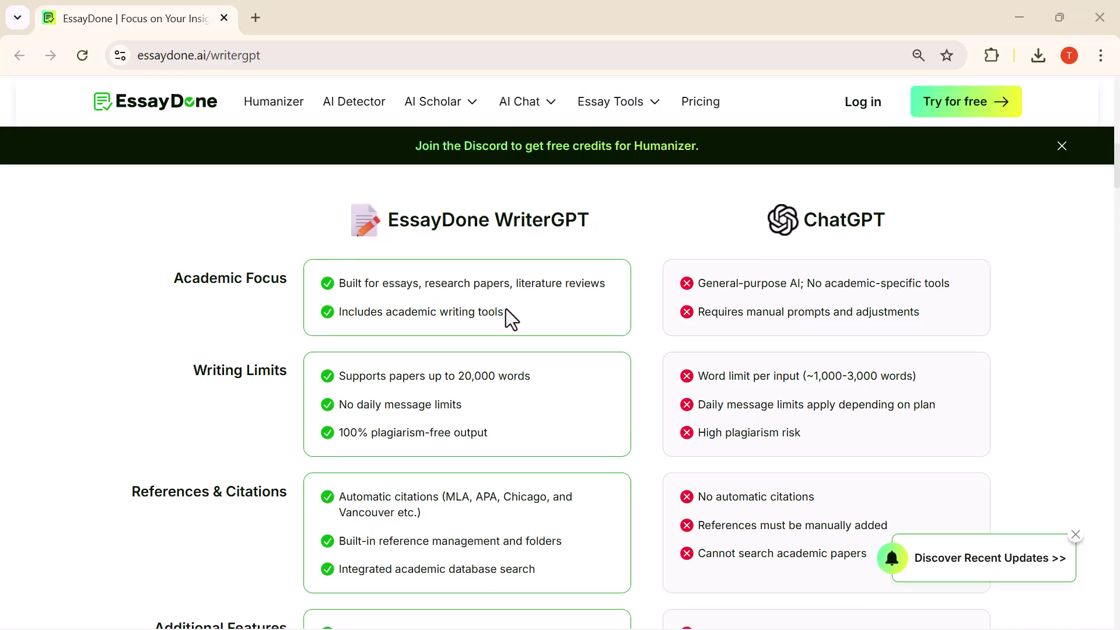
{"action": "scroll", "coordinate": [505, 309], "scroll_direction": "down", "scroll_amount": 5}
{"action": "scroll", "coordinate": [506, 310], "scroll_direction": "down", "scroll_amount": 3}
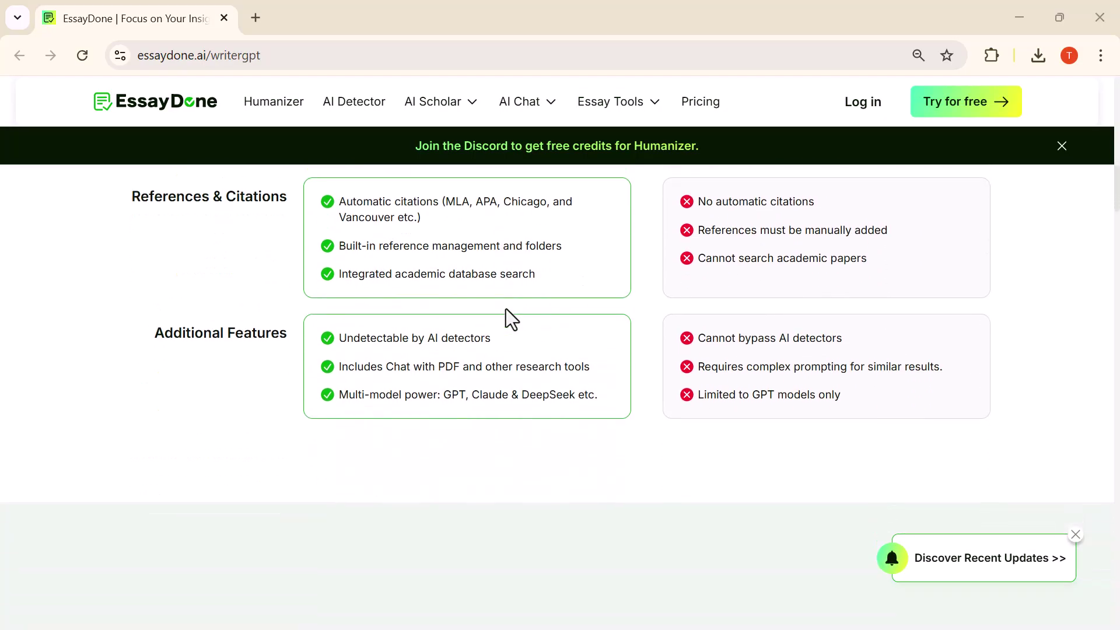
{"action": "scroll", "coordinate": [506, 310], "scroll_direction": "down", "scroll_amount": 3}
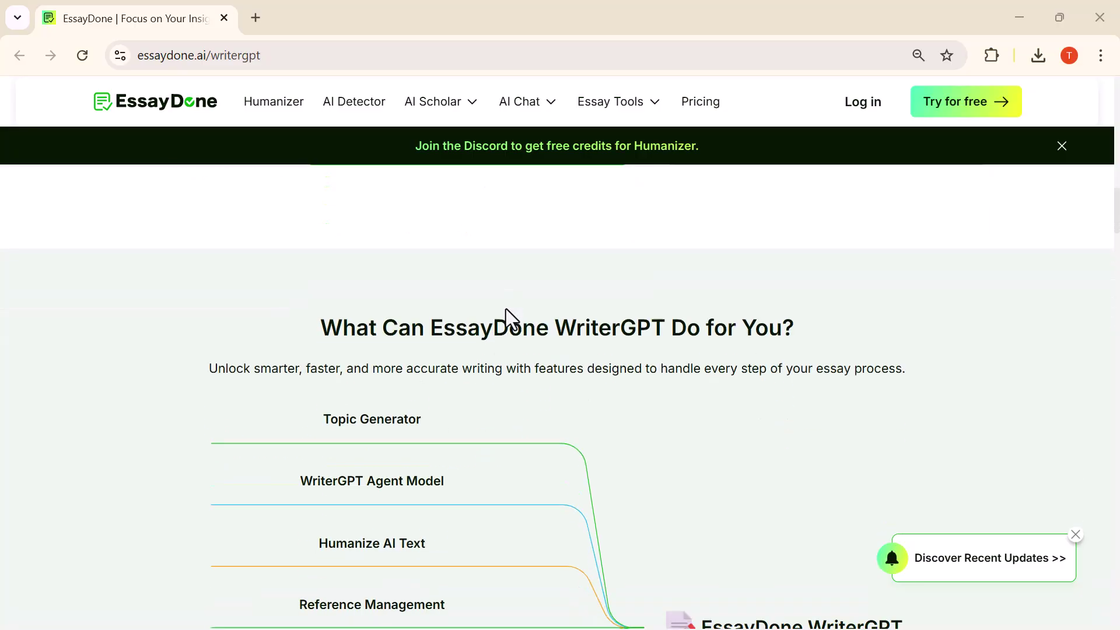
{"action": "scroll", "coordinate": [506, 309], "scroll_direction": "down", "scroll_amount": 4}
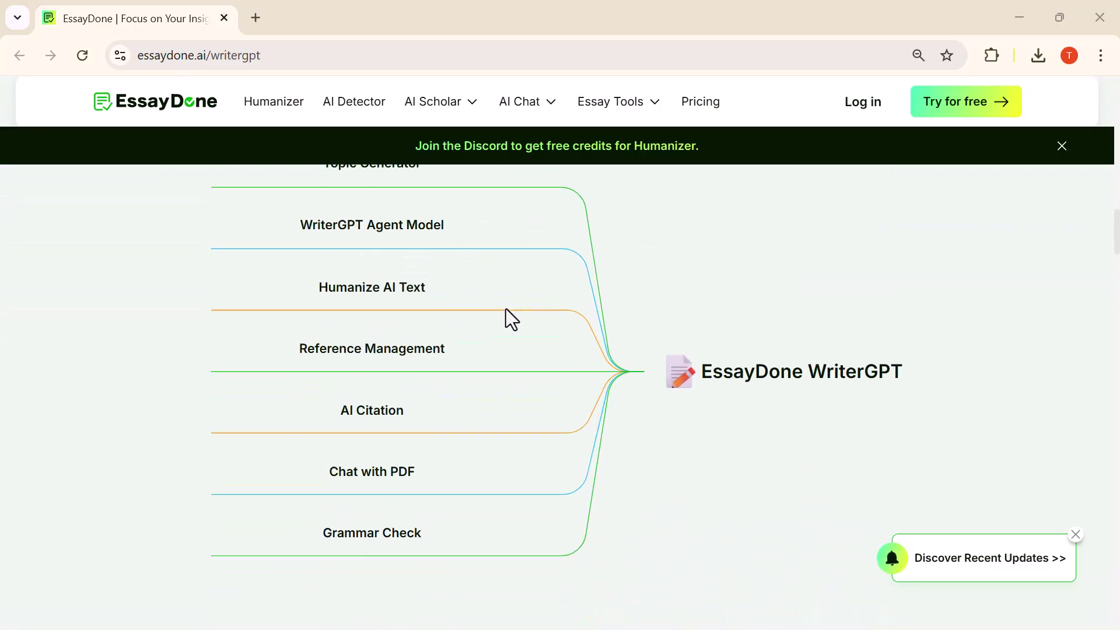
{"action": "scroll", "coordinate": [505, 310], "scroll_direction": "down", "scroll_amount": 5}
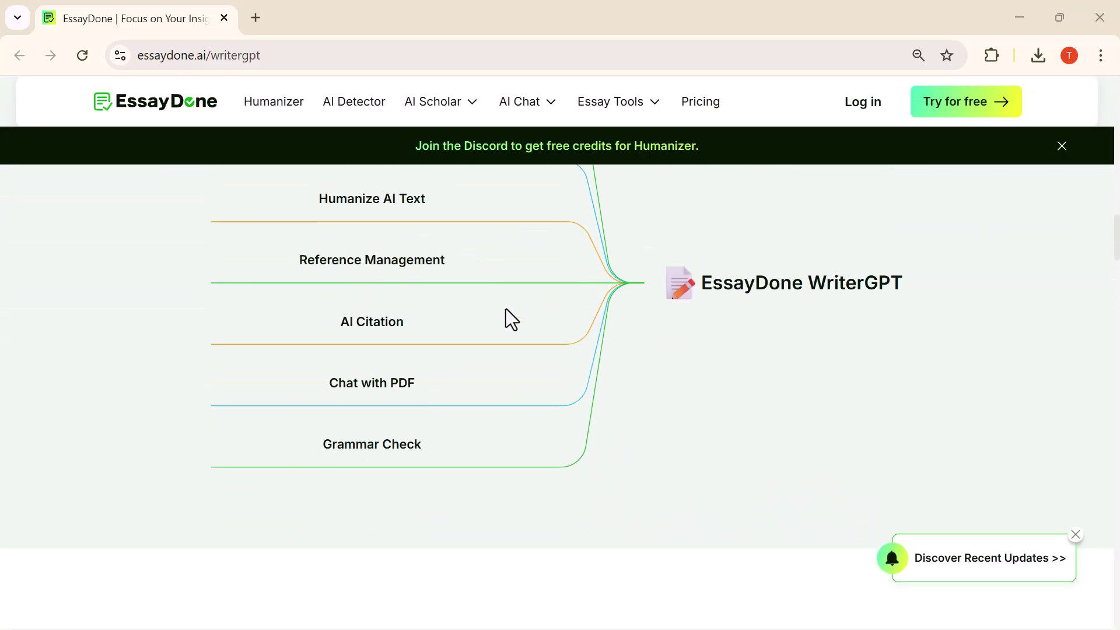
{"action": "scroll", "coordinate": [506, 309], "scroll_direction": "down", "scroll_amount": 3}
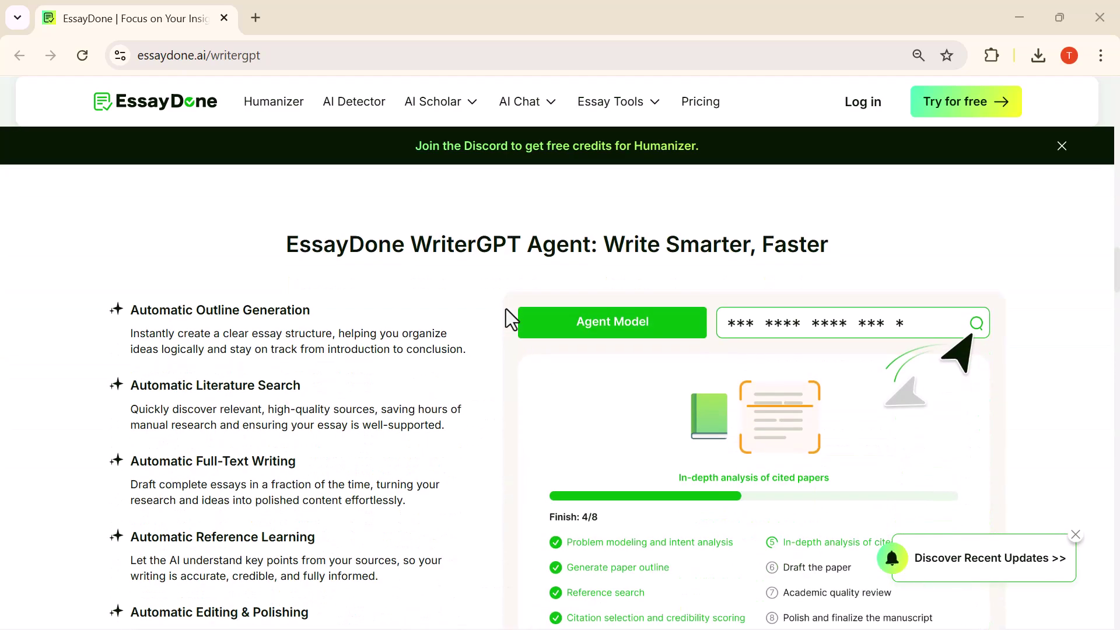
{"action": "scroll", "coordinate": [513, 280], "scroll_direction": "down", "scroll_amount": 6}
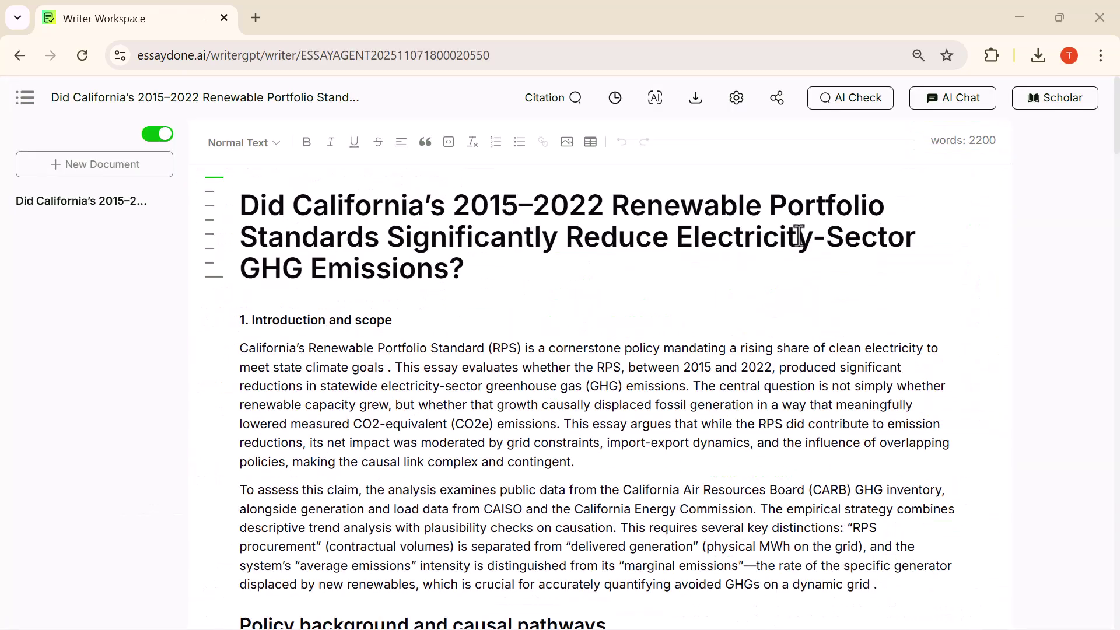
{"action": "scroll", "coordinate": [700, 263], "scroll_direction": "down", "scroll_amount": 3}
{"action": "scroll", "coordinate": [624, 291], "scroll_direction": "down", "scroll_amount": 16}
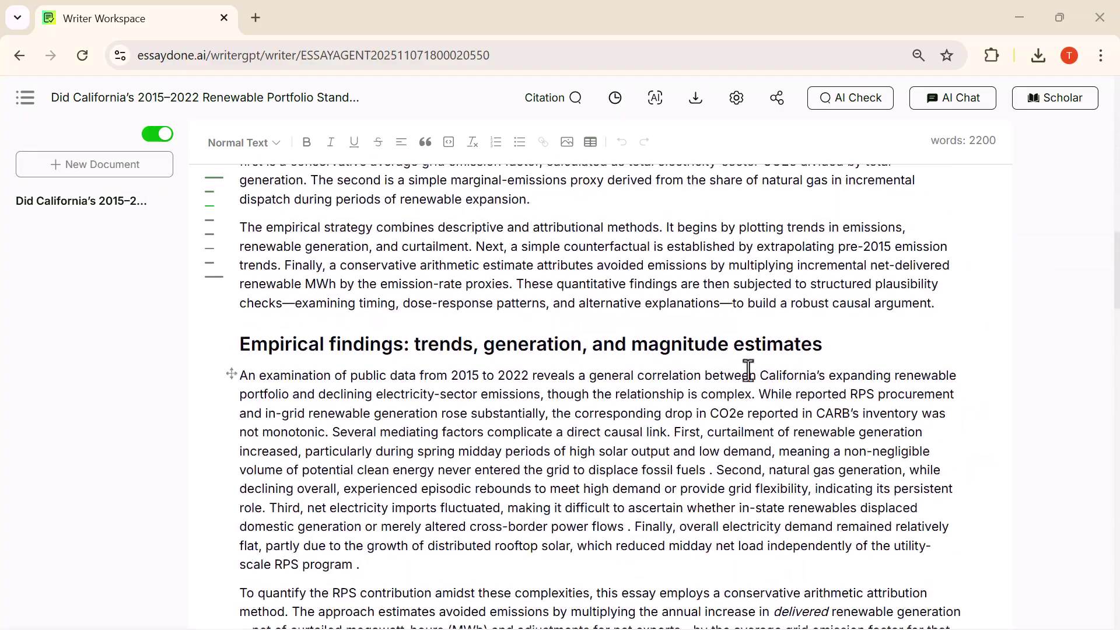
{"action": "scroll", "coordinate": [589, 393], "scroll_direction": "down", "scroll_amount": 20}
{"action": "scroll", "coordinate": [438, 490], "scroll_direction": "down", "scroll_amount": 20}
{"action": "scroll", "coordinate": [383, 390], "scroll_direction": "up", "scroll_amount": 20}
{"action": "scroll", "coordinate": [384, 390], "scroll_direction": "down", "scroll_amount": 3}
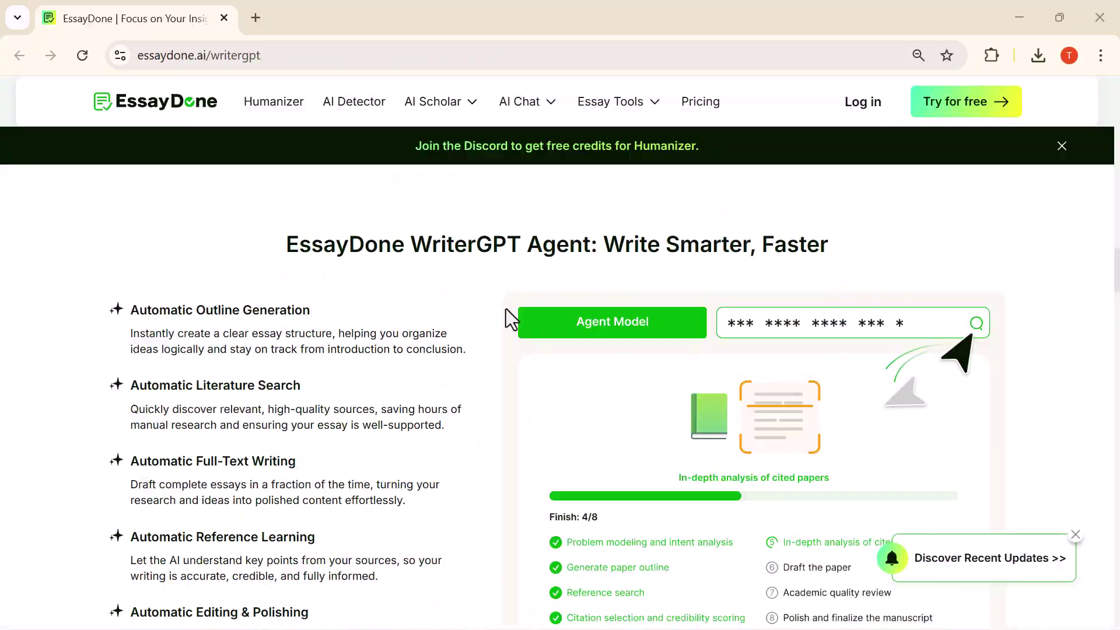
{"action": "scroll", "coordinate": [505, 320], "scroll_direction": "down", "scroll_amount": 4}
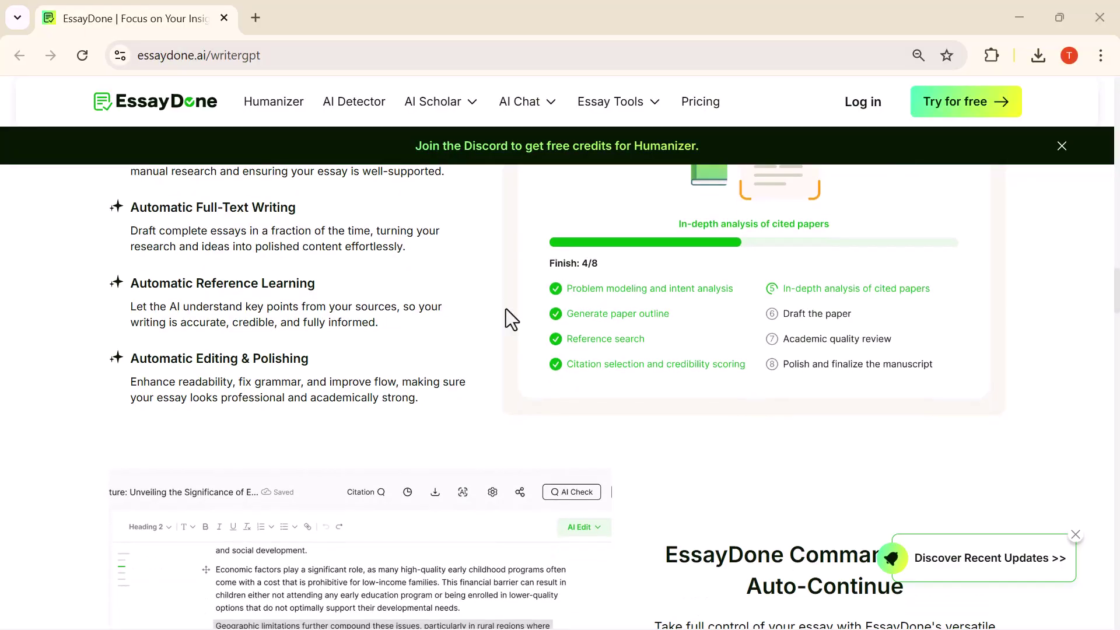
{"action": "scroll", "coordinate": [506, 310], "scroll_direction": "down", "scroll_amount": 5}
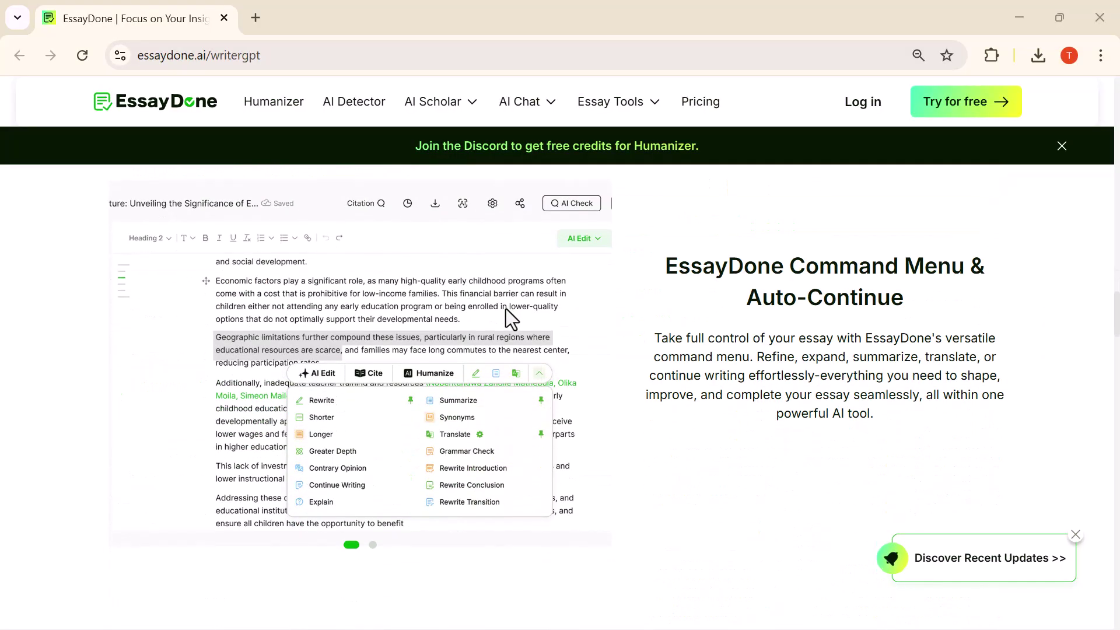
{"action": "scroll", "coordinate": [505, 309], "scroll_direction": "down", "scroll_amount": 5}
{"action": "scroll", "coordinate": [506, 310], "scroll_direction": "down", "scroll_amount": 6}
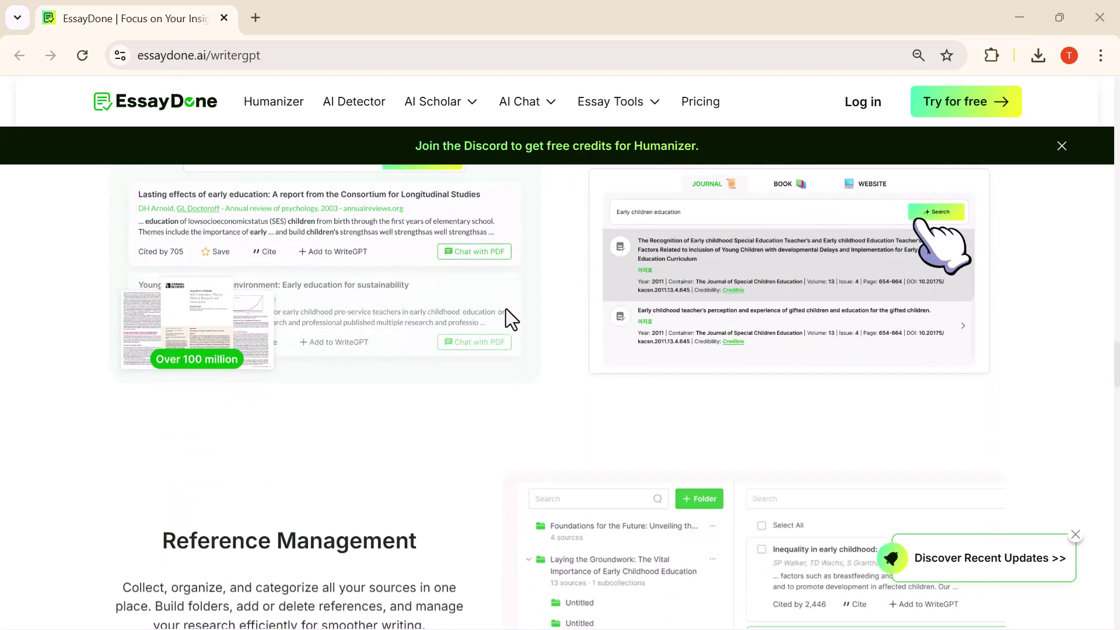
{"action": "scroll", "coordinate": [506, 309], "scroll_direction": "down", "scroll_amount": 5}
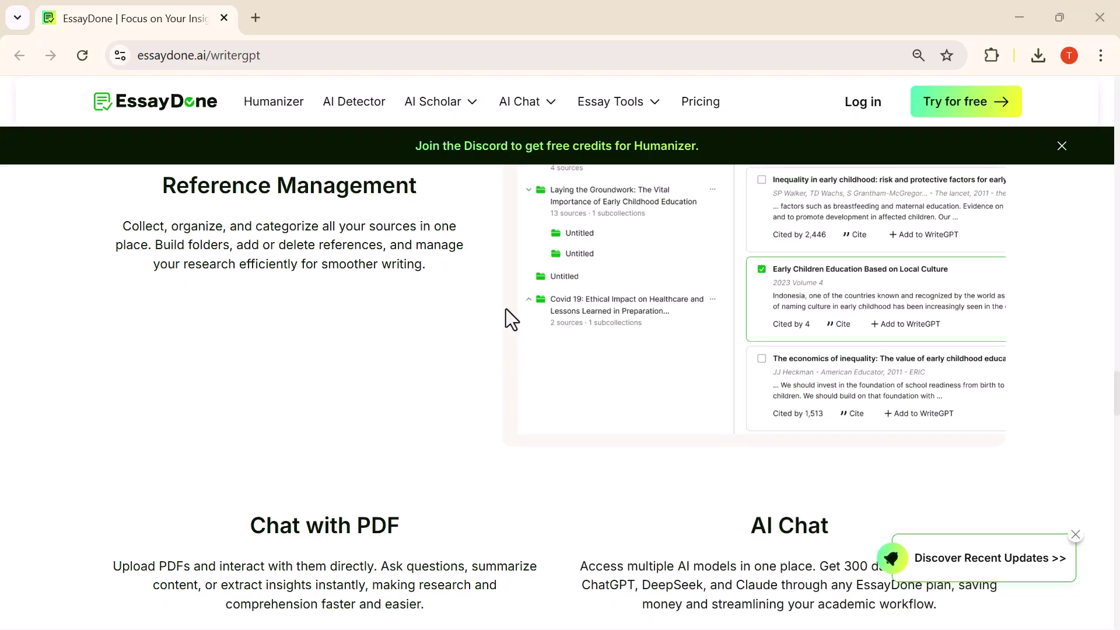
{"action": "scroll", "coordinate": [525, 309], "scroll_direction": "down", "scroll_amount": 5}
- Log in and add a WriterGPT quick action card beside Humanizer on the dashboard
{"action": "left_click", "coordinate": [863, 103]}
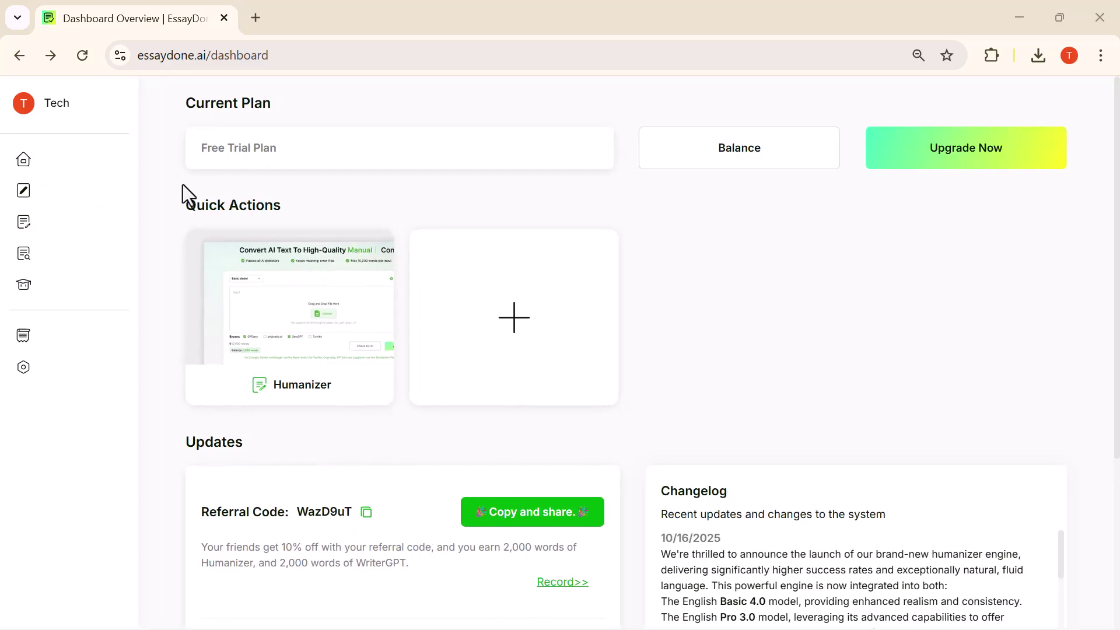
{"action": "mouse_move", "coordinate": [72, 171]}
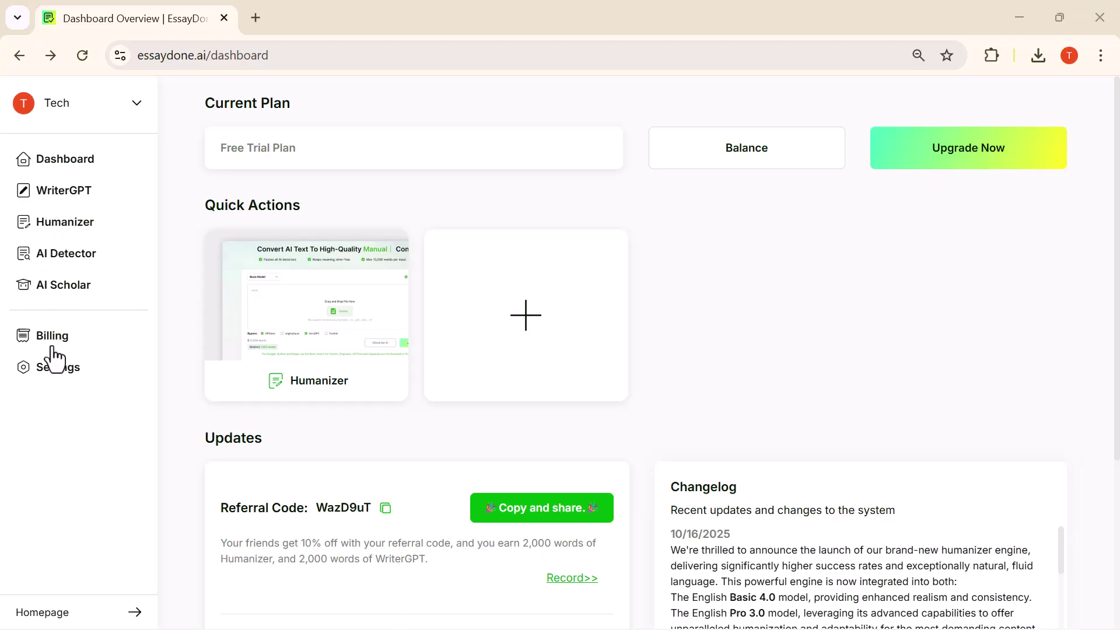
{"action": "left_click", "coordinate": [63, 197]}
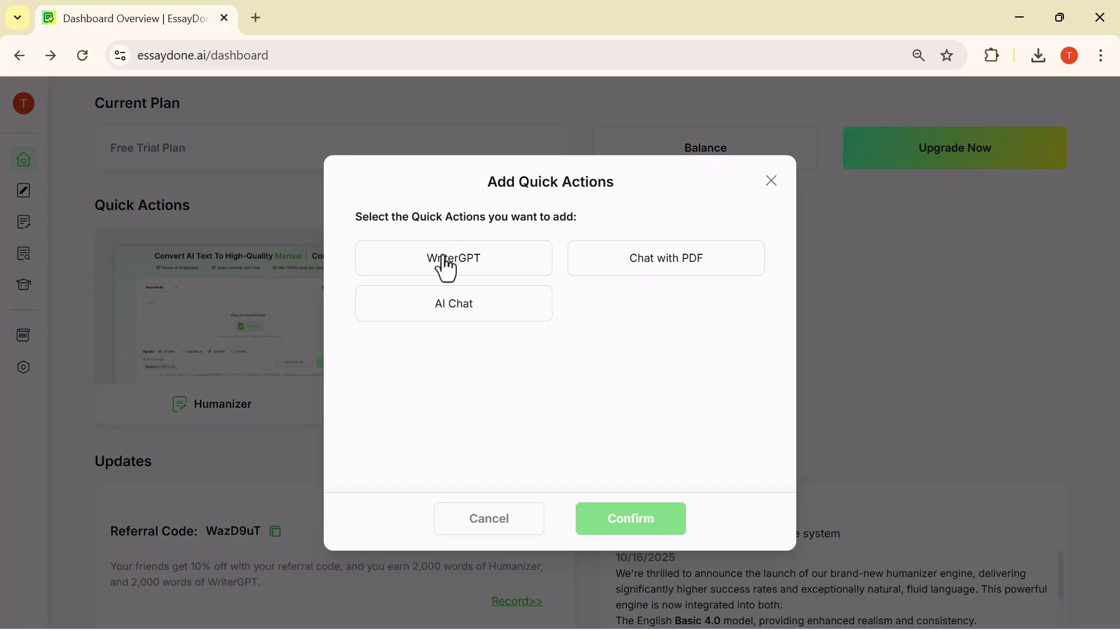
{"action": "left_click", "coordinate": [447, 269]}
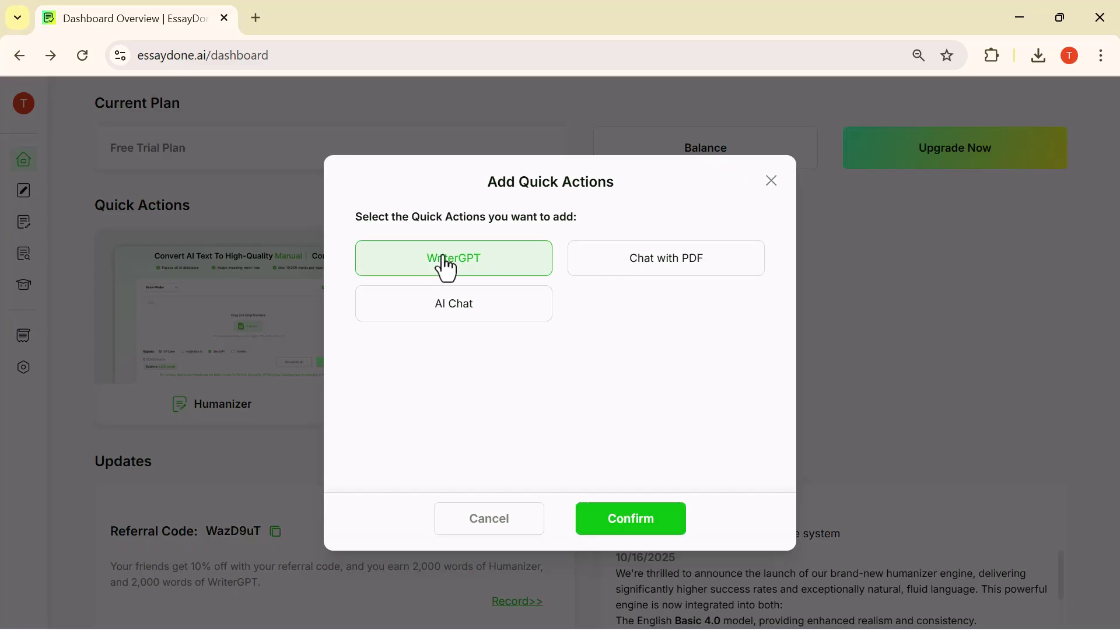
{"action": "left_click", "coordinate": [653, 532]}
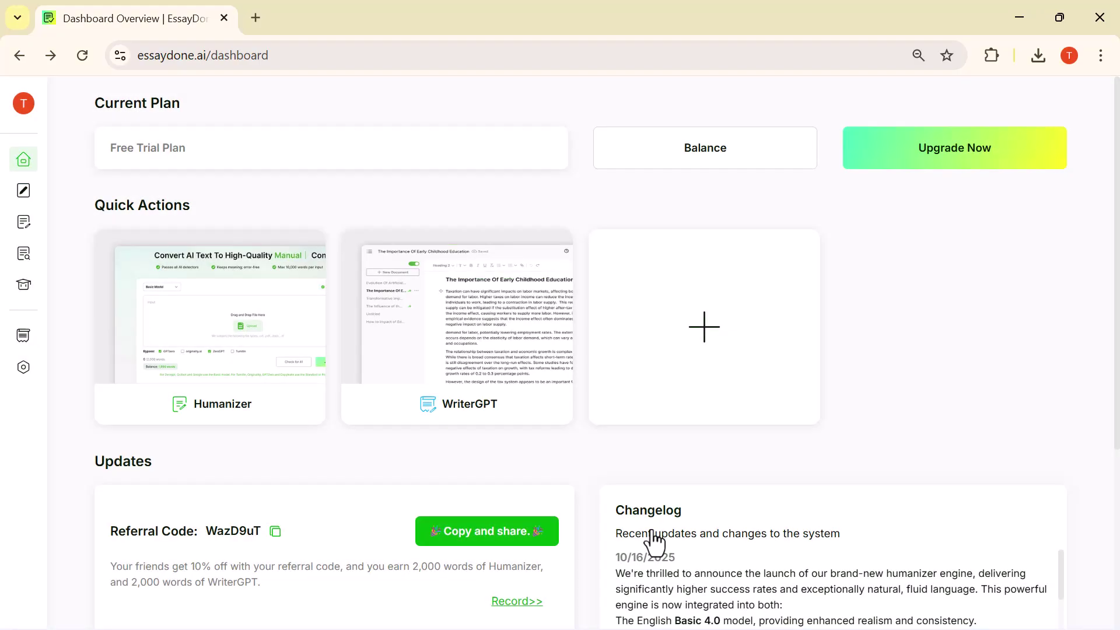
- Start a new WriterGPT document and leave the form in Agent Mode
{"action": "left_click", "coordinate": [503, 337]}
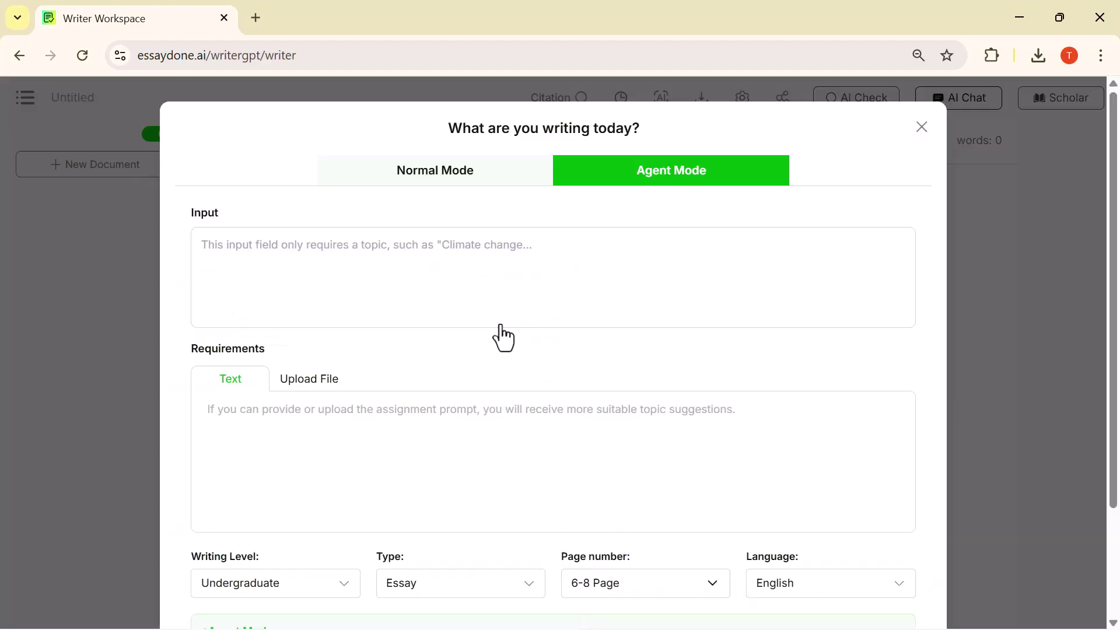
{"action": "left_click", "coordinate": [412, 192]}
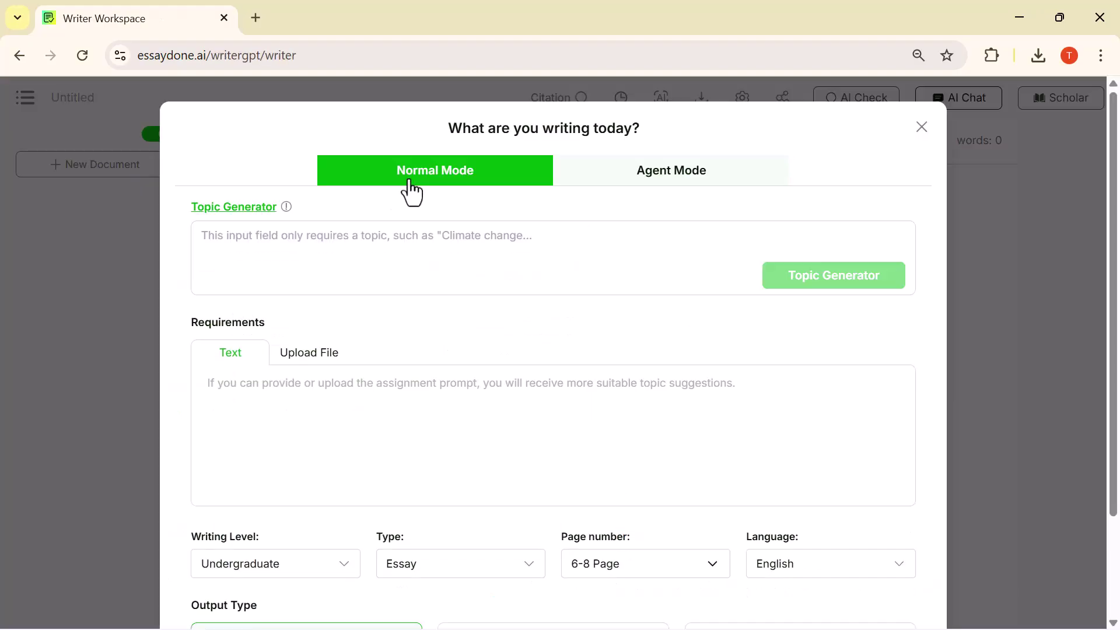
{"action": "left_click", "coordinate": [666, 175]}
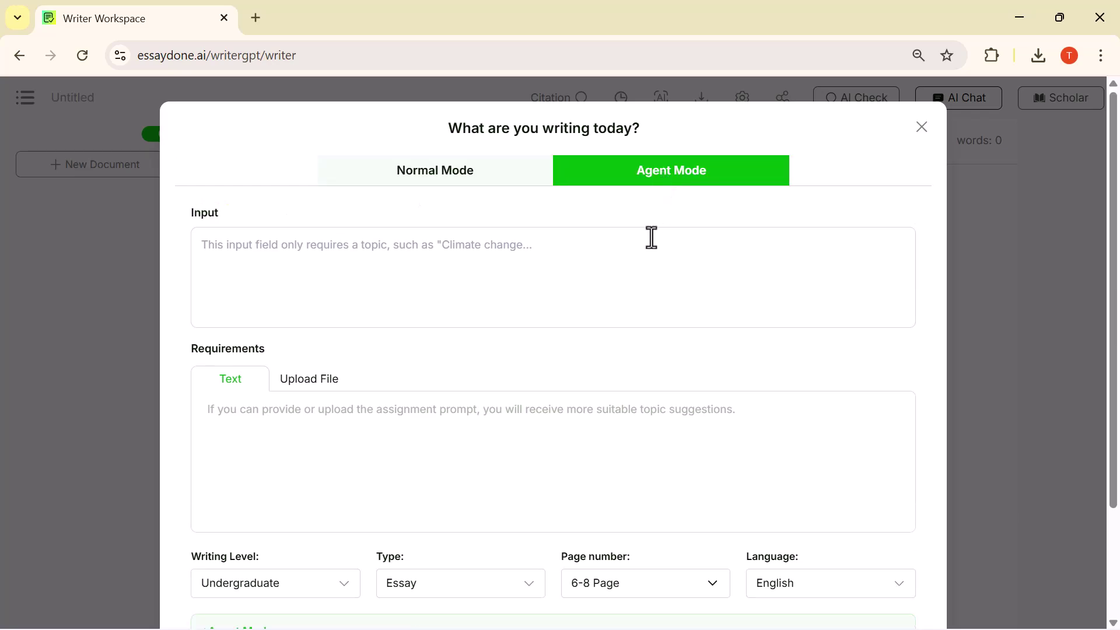
{"action": "scroll", "coordinate": [652, 237], "scroll_direction": "down", "scroll_amount": 3}
{"action": "scroll", "coordinate": [653, 237], "scroll_direction": "up", "scroll_amount": 2}
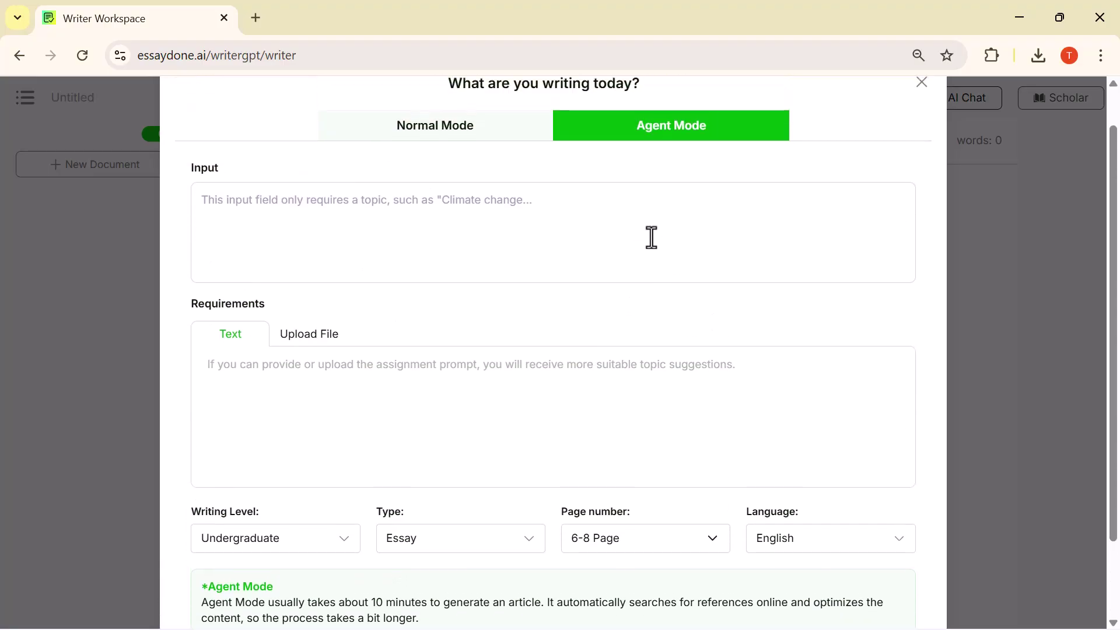
- Paste the topic 'Climate Change and Its Effects on the Planet' into the topic field
{"action": "left_click", "coordinate": [262, 245]}
{"action": "type", "text": "Climate Change and Its Effects on the Planet"}
{"action": "scroll", "coordinate": [262, 245], "scroll_direction": "up", "scroll_amount": 1}
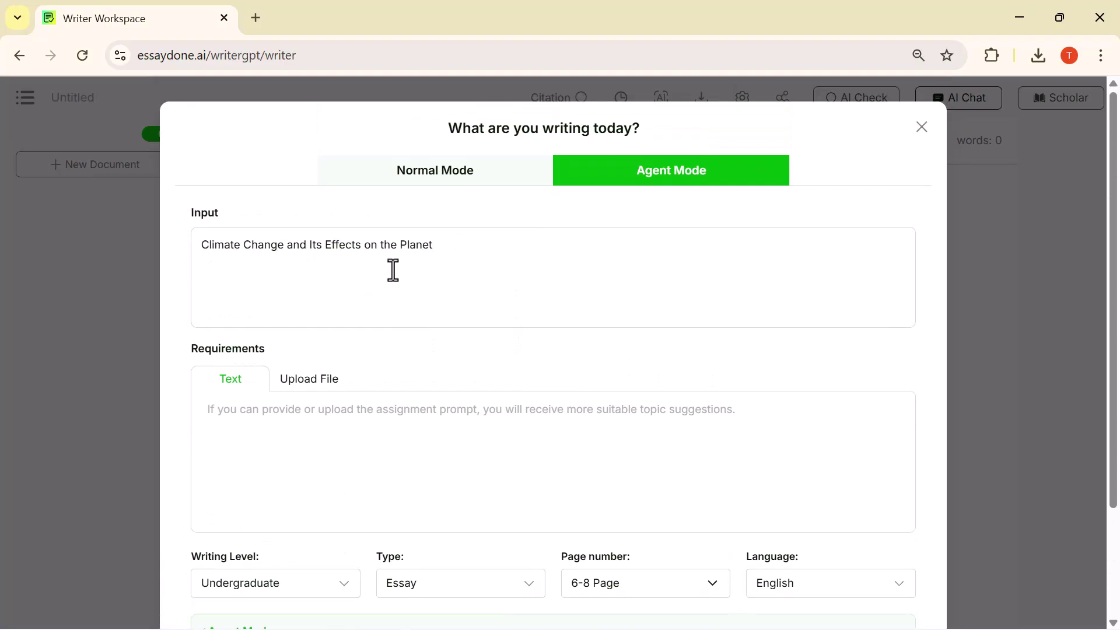
{"action": "scroll", "coordinate": [394, 270], "scroll_direction": "down", "scroll_amount": 2}
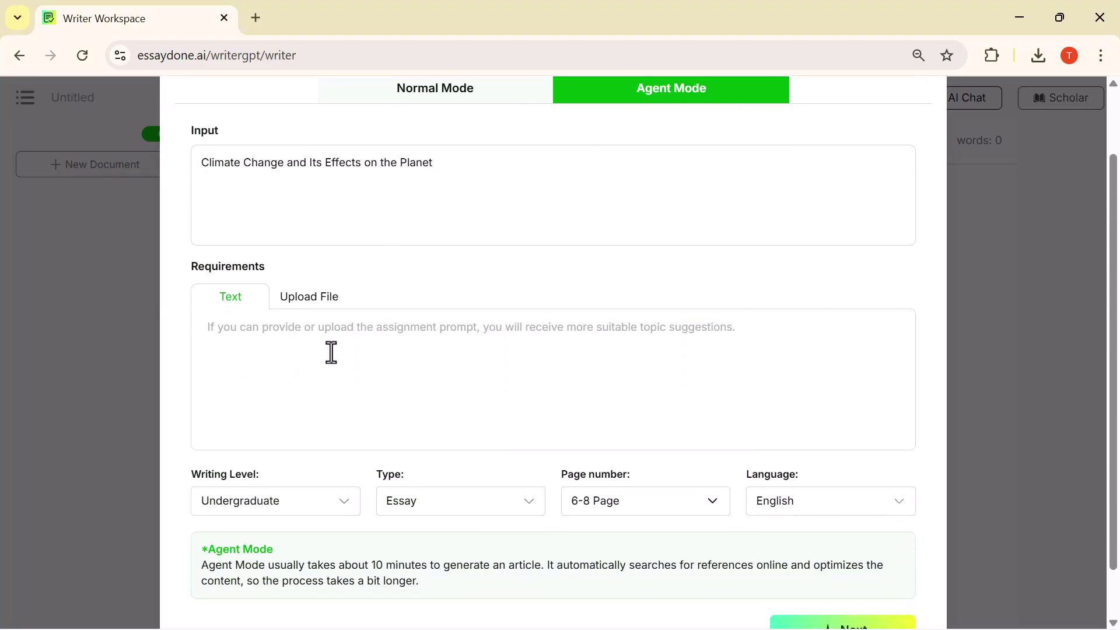
{"action": "scroll", "coordinate": [331, 352], "scroll_direction": "down", "scroll_amount": 1}
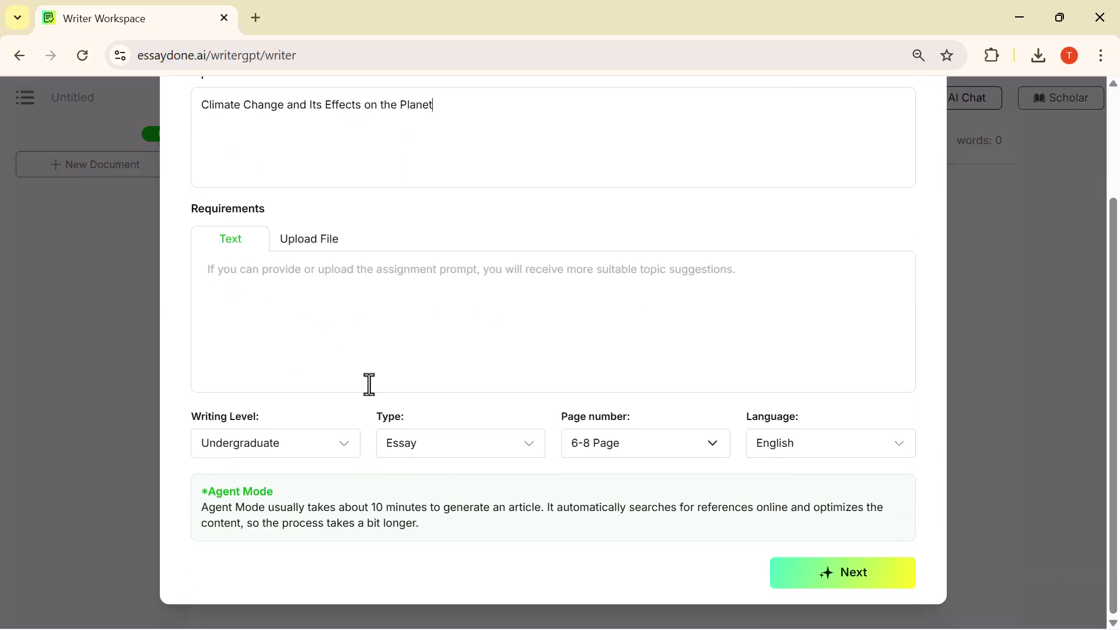
- Keep Undergraduate writing level, Essay type and 6-8 Page length
{"action": "left_click", "coordinate": [341, 455]}
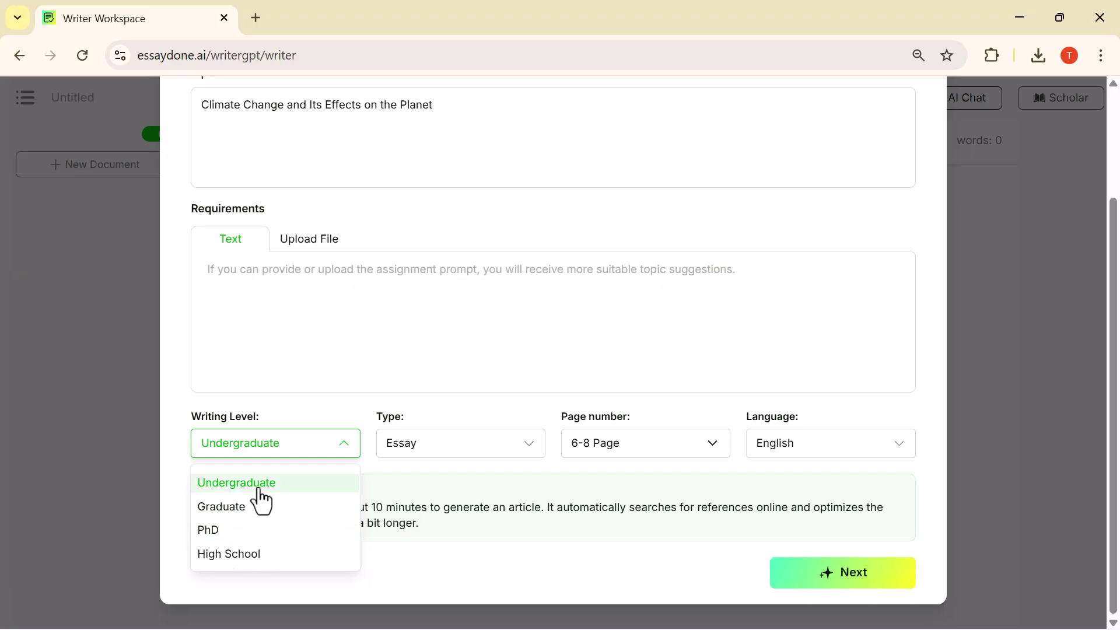
{"action": "left_click", "coordinate": [258, 489]}
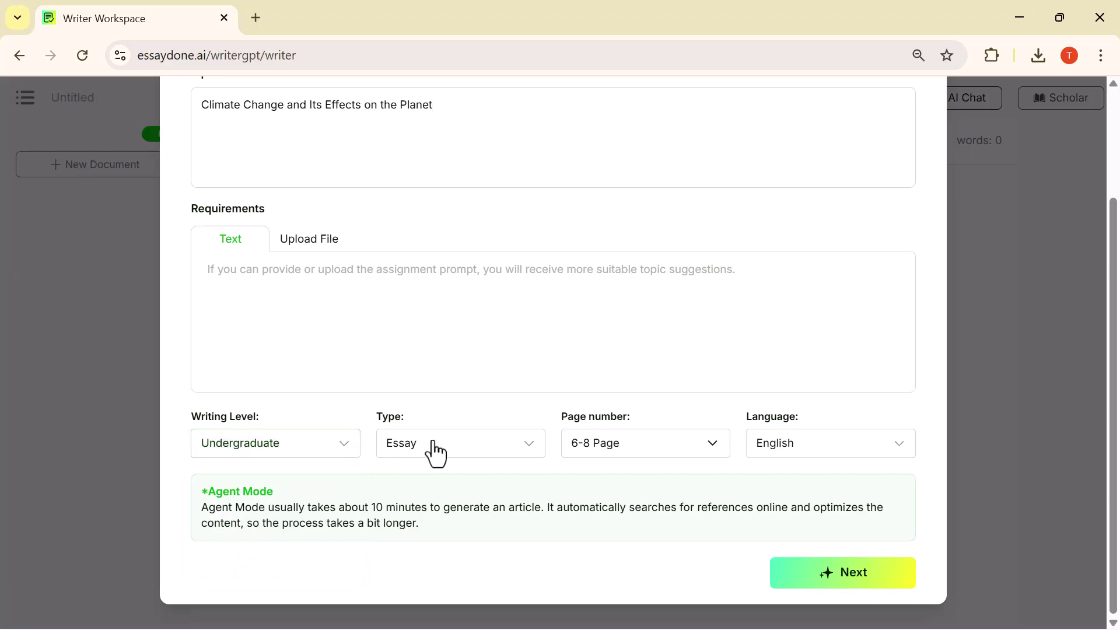
{"action": "left_click", "coordinate": [539, 455]}
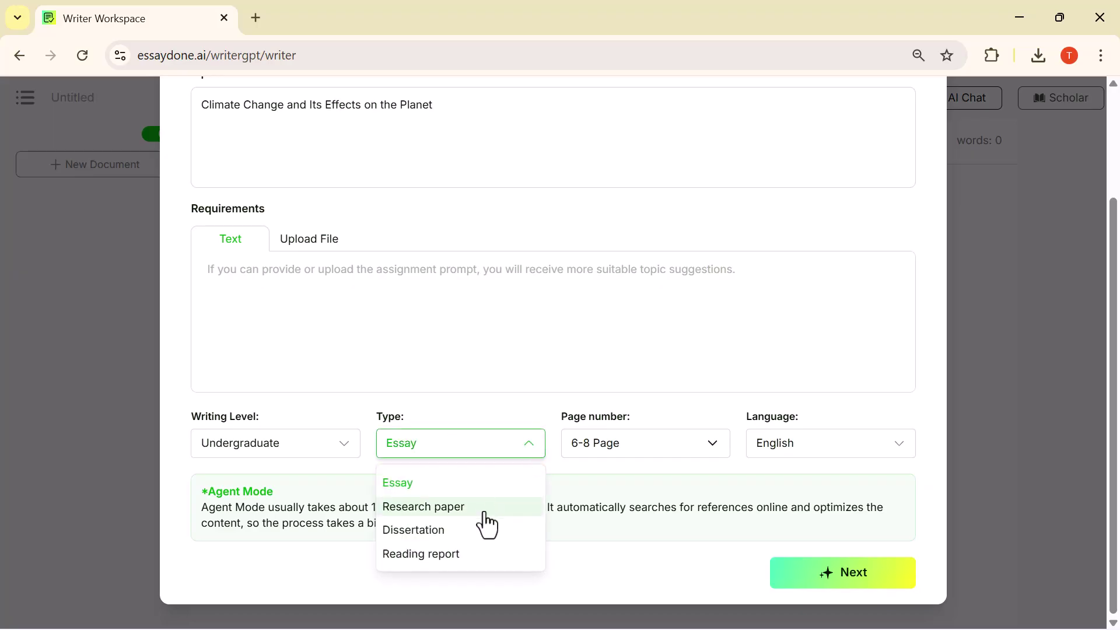
{"action": "left_click", "coordinate": [457, 485]}
{"action": "left_click", "coordinate": [720, 451]}
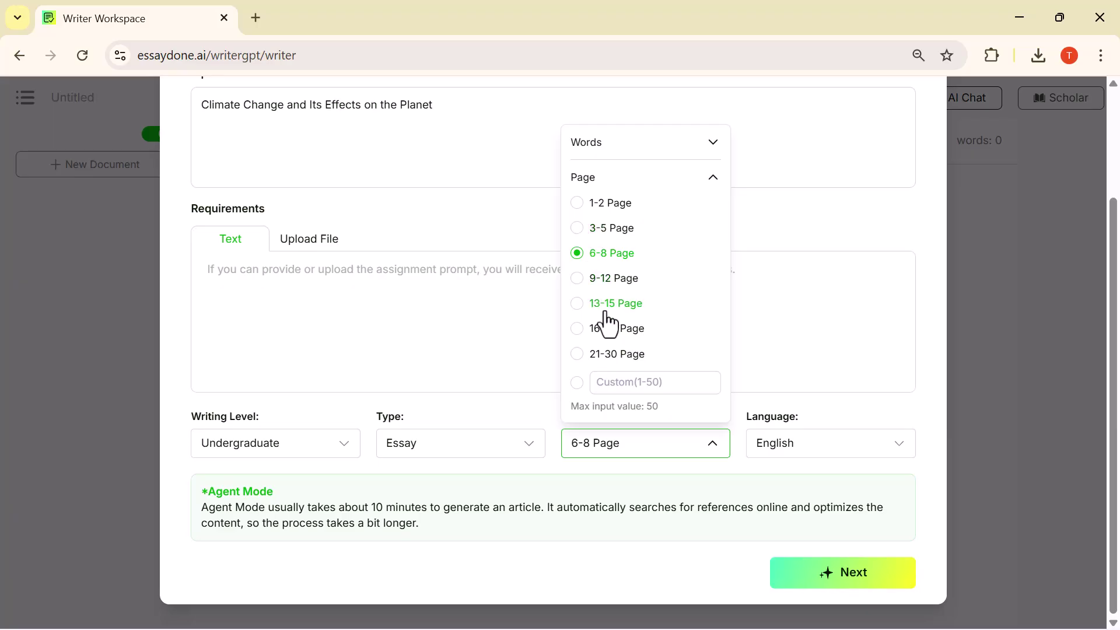
{"action": "left_click", "coordinate": [713, 451]}
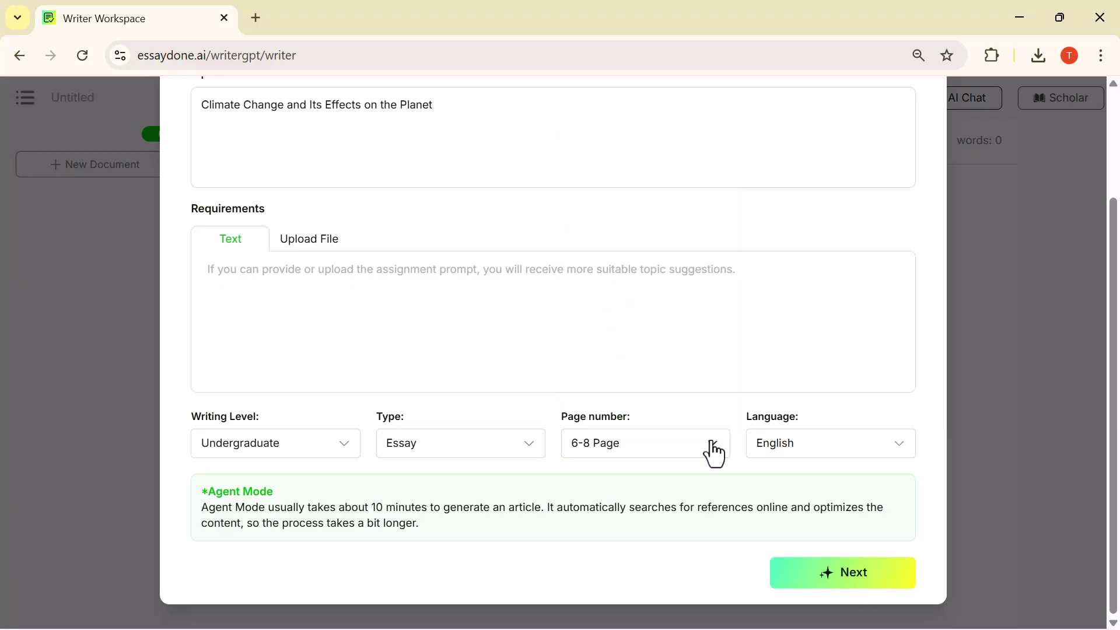
- Keep English as the essay language
{"action": "left_click", "coordinate": [892, 459]}
{"action": "scroll", "coordinate": [844, 357], "scroll_direction": "down", "scroll_amount": 2}
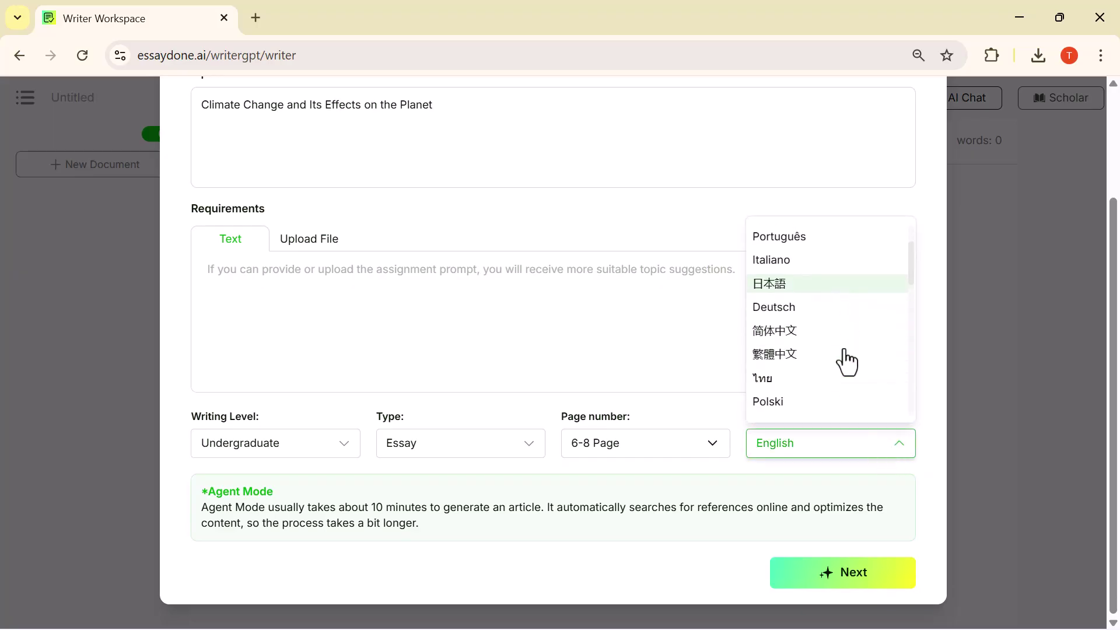
{"action": "scroll", "coordinate": [847, 362], "scroll_direction": "down", "scroll_amount": 10}
{"action": "scroll", "coordinate": [847, 362], "scroll_direction": "up", "scroll_amount": 12}
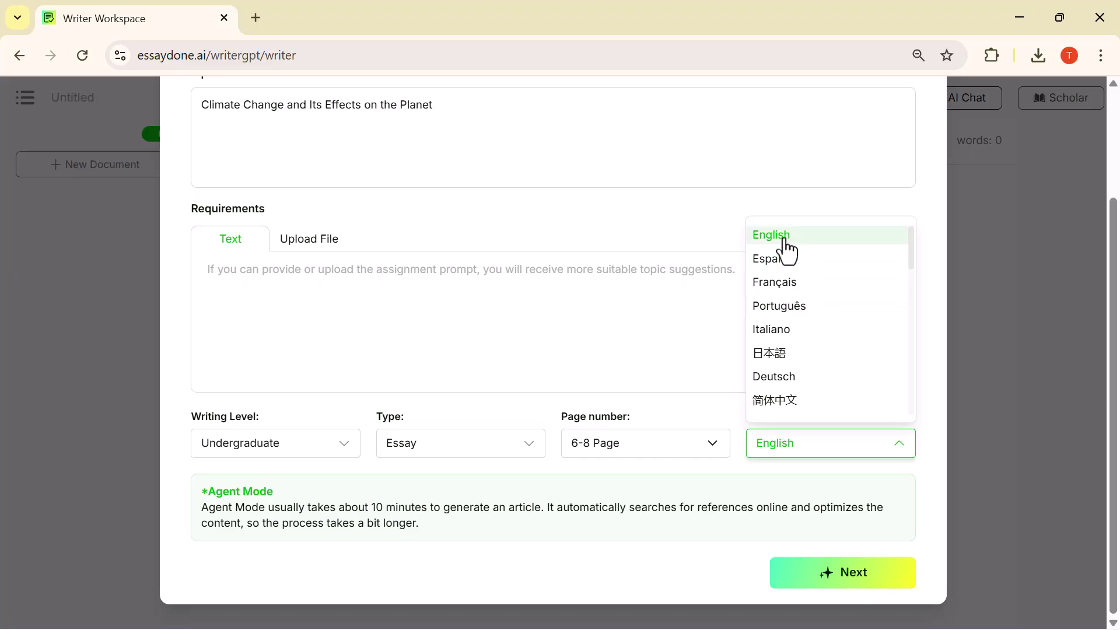
{"action": "left_click", "coordinate": [782, 240]}
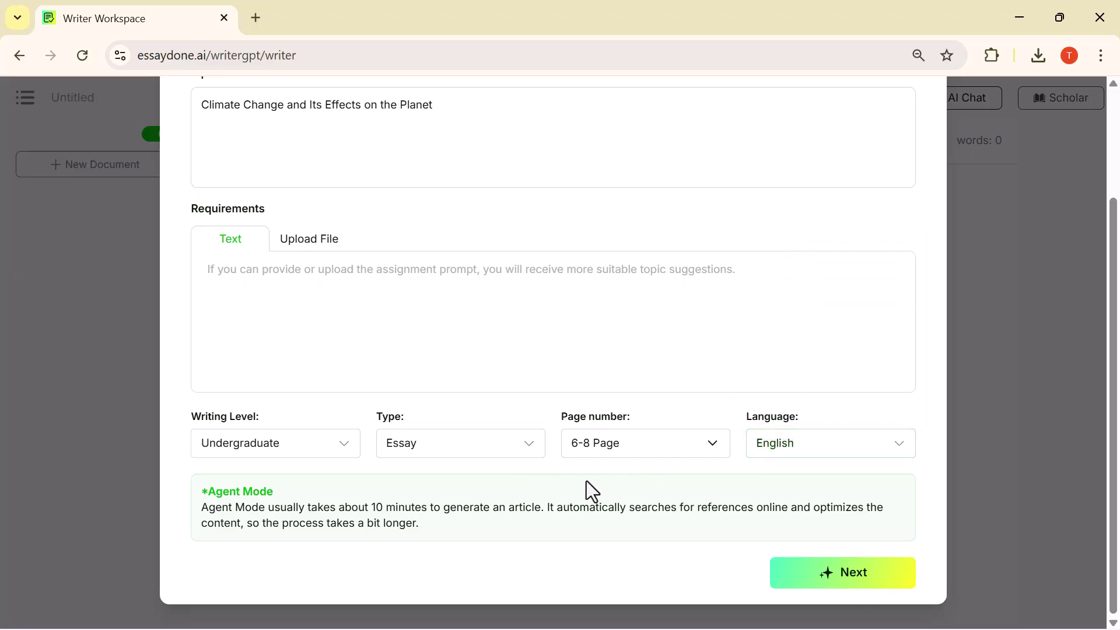
- Get topic suggestions and start writing on California's 2015–2022 renewable standards and GHG emissions
{"action": "left_click", "coordinate": [861, 580]}
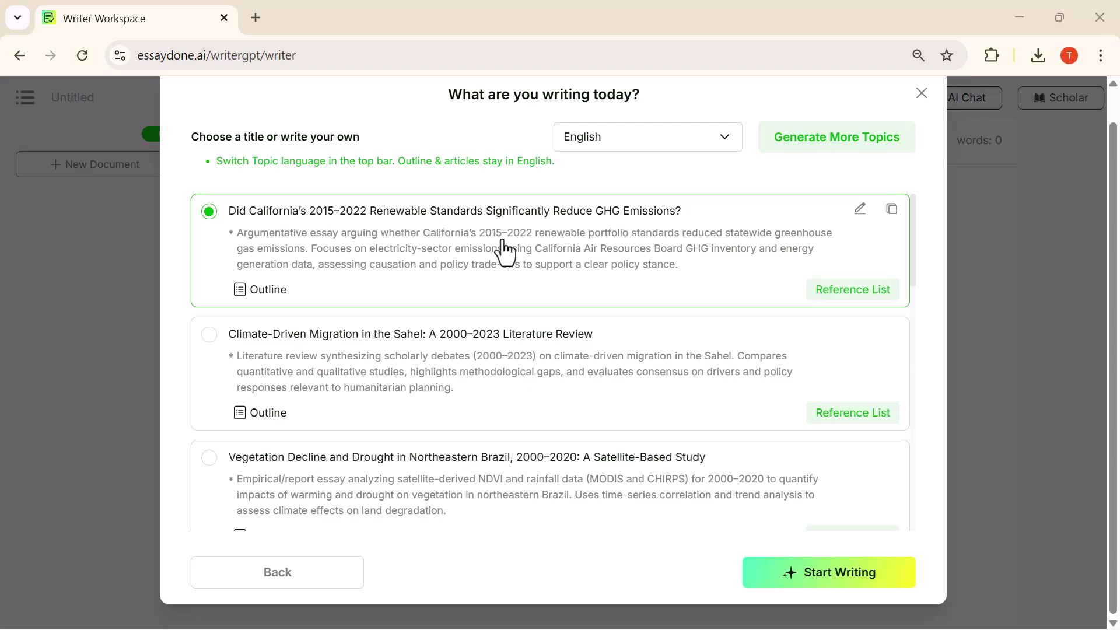
{"action": "scroll", "coordinate": [503, 250], "scroll_direction": "down", "scroll_amount": 1}
{"action": "scroll", "coordinate": [506, 251], "scroll_direction": "up", "scroll_amount": 1}
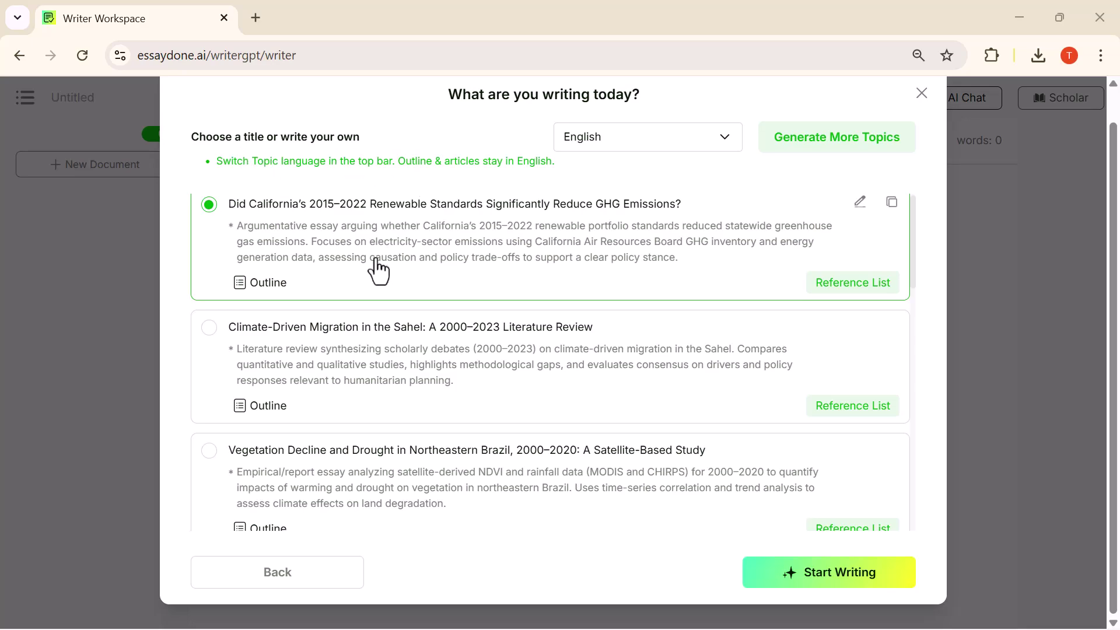
{"action": "scroll", "coordinate": [379, 273], "scroll_direction": "down", "scroll_amount": 2}
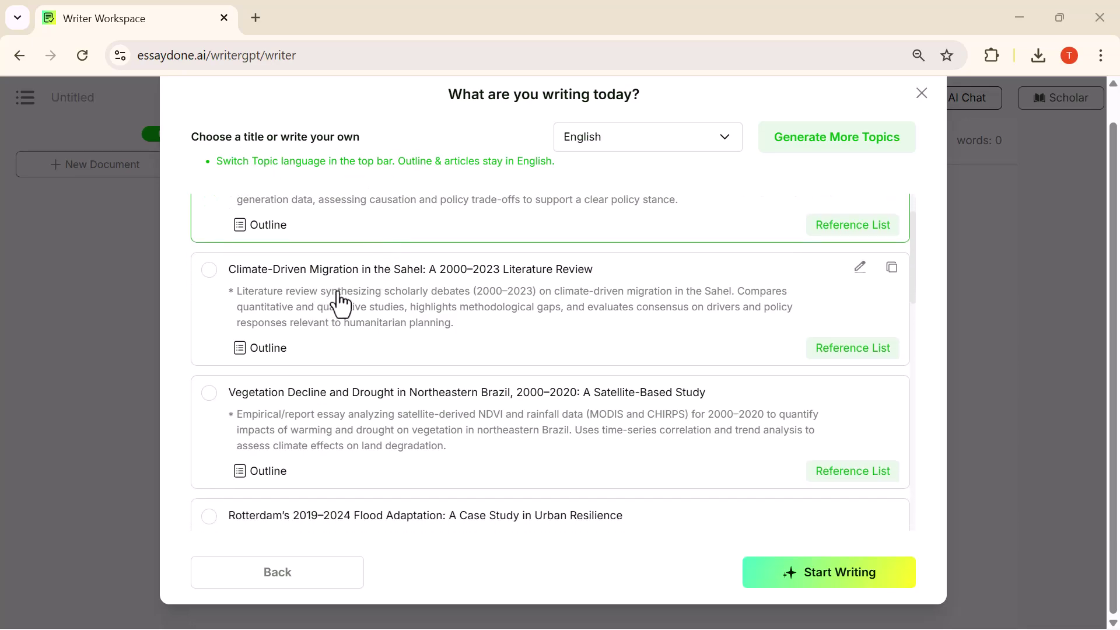
{"action": "scroll", "coordinate": [367, 304], "scroll_direction": "down", "scroll_amount": 3}
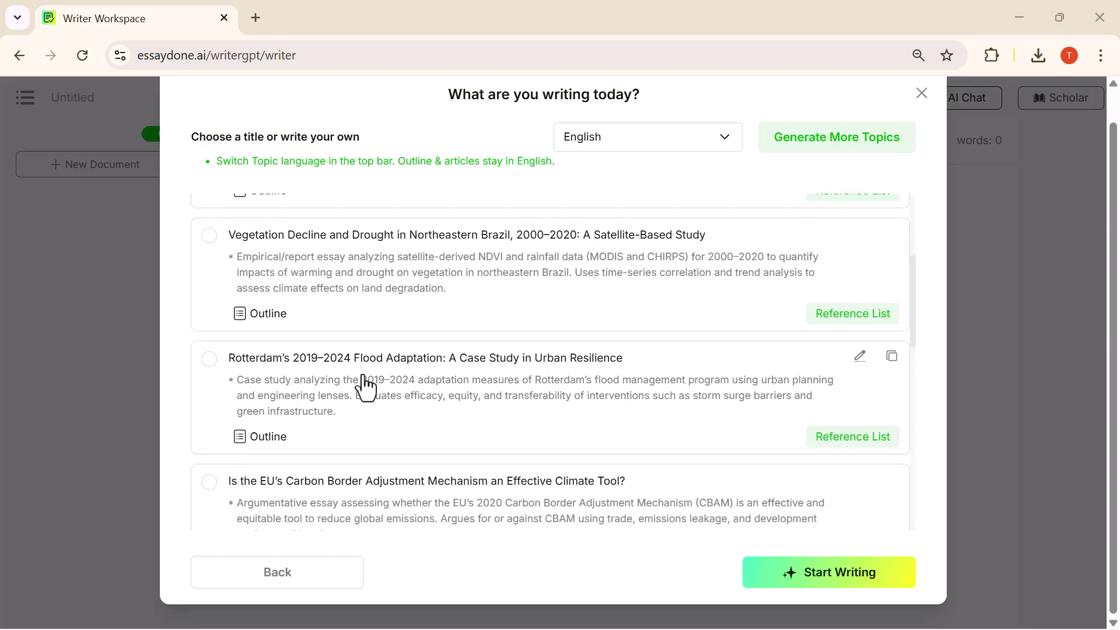
{"action": "scroll", "coordinate": [365, 387], "scroll_direction": "down", "scroll_amount": 5}
{"action": "left_click", "coordinate": [826, 574]}
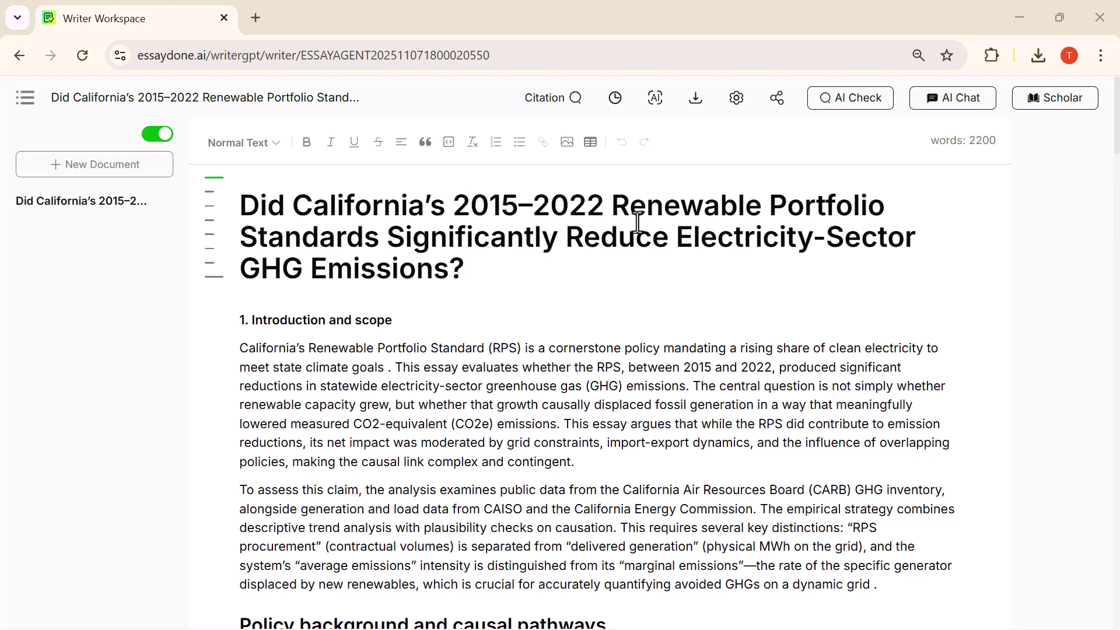
{"action": "scroll", "coordinate": [624, 301], "scroll_direction": "down", "scroll_amount": 3}
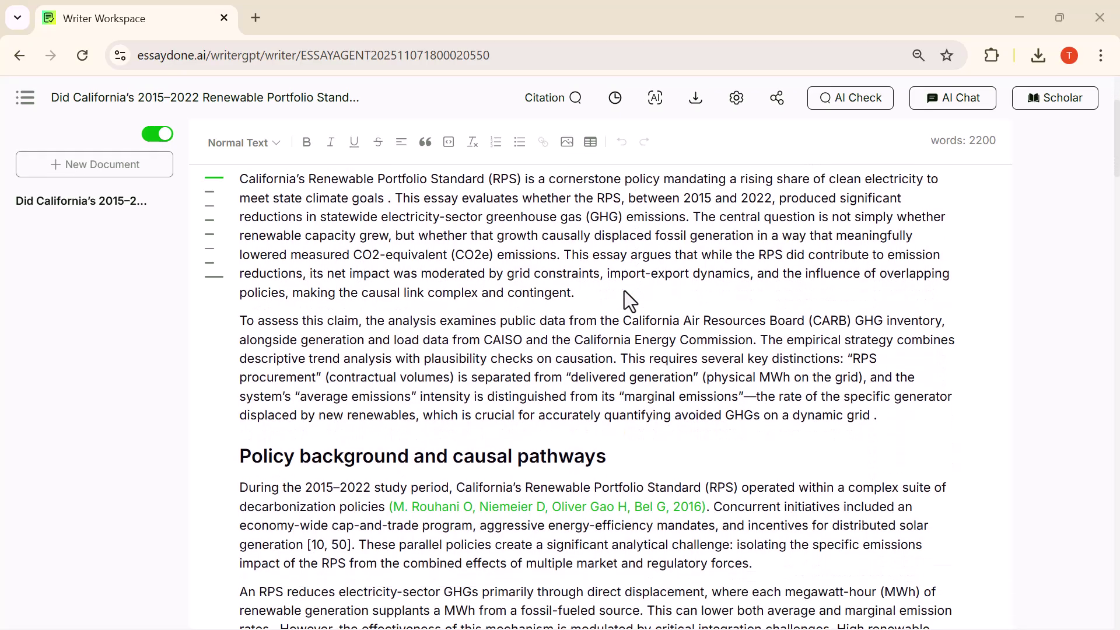
{"action": "scroll", "coordinate": [569, 360], "scroll_direction": "down", "scroll_amount": 7}
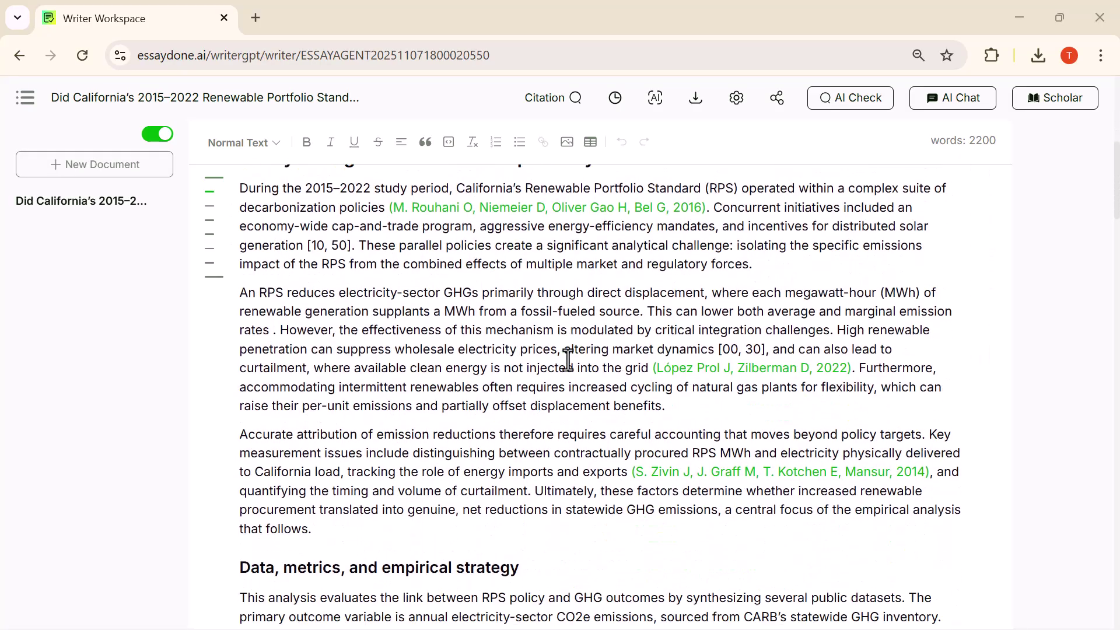
{"action": "scroll", "coordinate": [569, 360], "scroll_direction": "down", "scroll_amount": 9}
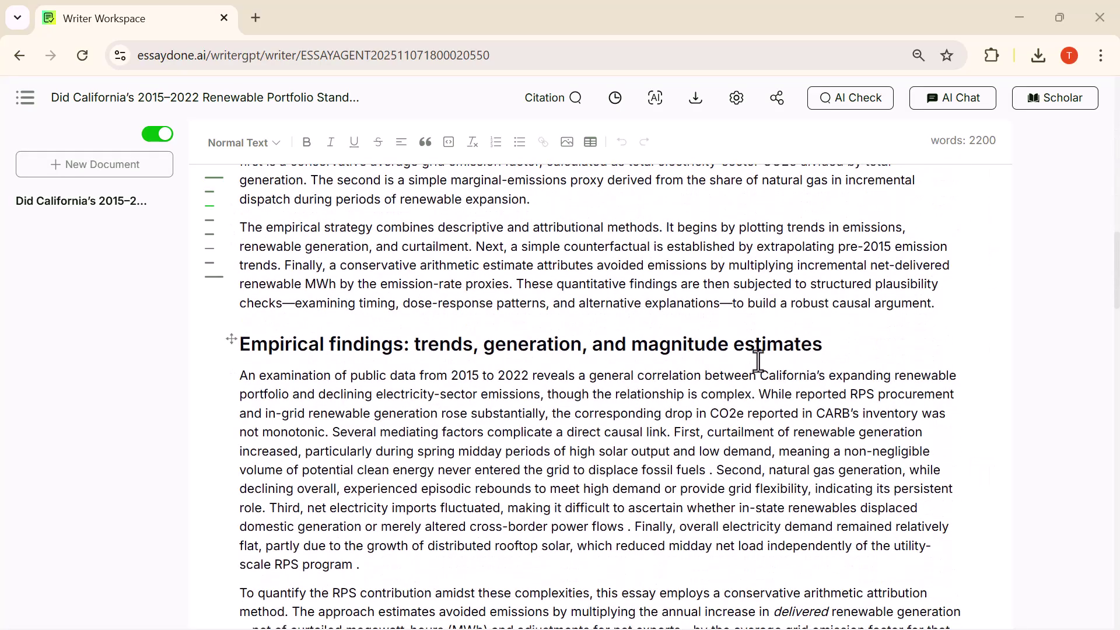
{"action": "scroll", "coordinate": [590, 393], "scroll_direction": "down", "scroll_amount": 3}
{"action": "scroll", "coordinate": [592, 395], "scroll_direction": "down", "scroll_amount": 13}
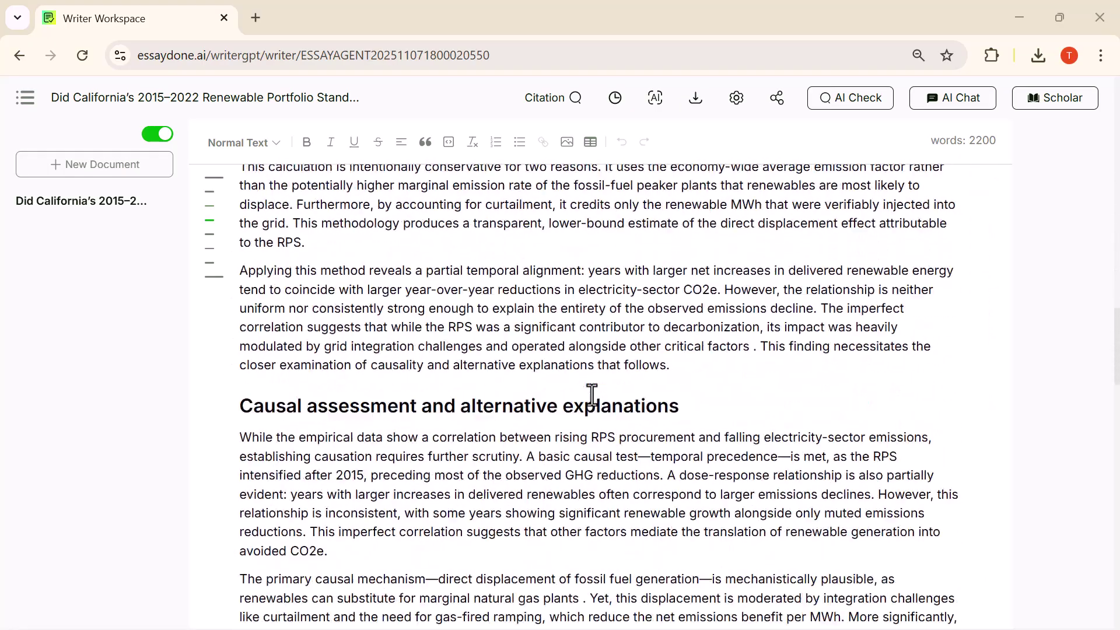
{"action": "scroll", "coordinate": [438, 490], "scroll_direction": "down", "scroll_amount": 14}
{"action": "scroll", "coordinate": [438, 490], "scroll_direction": "down", "scroll_amount": 6}
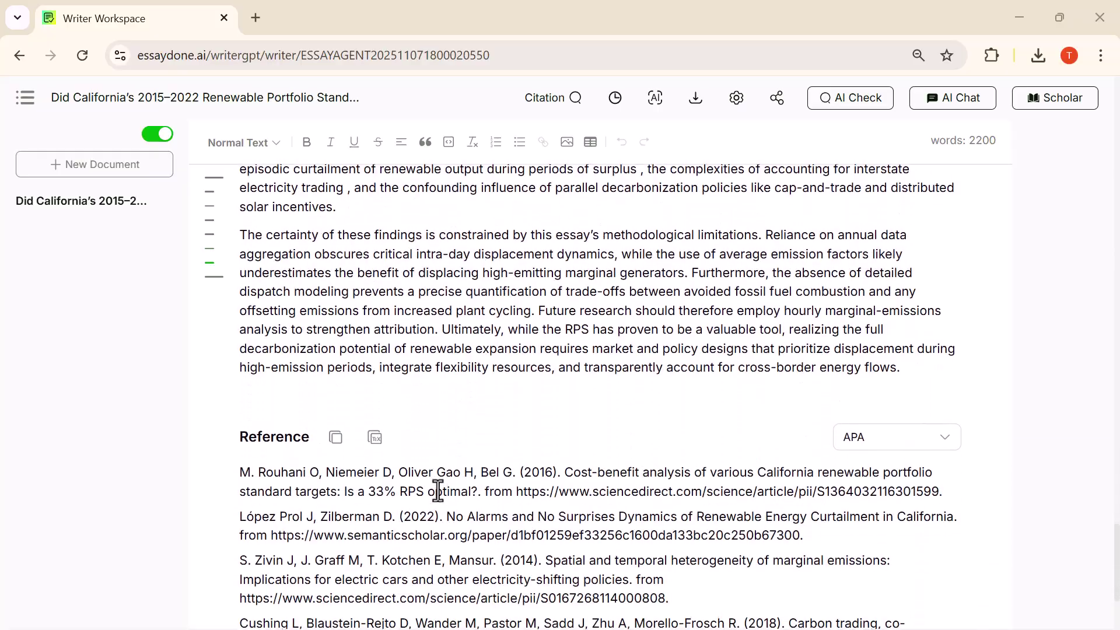
{"action": "scroll", "coordinate": [330, 436], "scroll_direction": "down", "scroll_amount": 3}
{"action": "scroll", "coordinate": [385, 389], "scroll_direction": "up", "scroll_amount": 1}
{"action": "scroll", "coordinate": [382, 387], "scroll_direction": "up", "scroll_amount": 20}
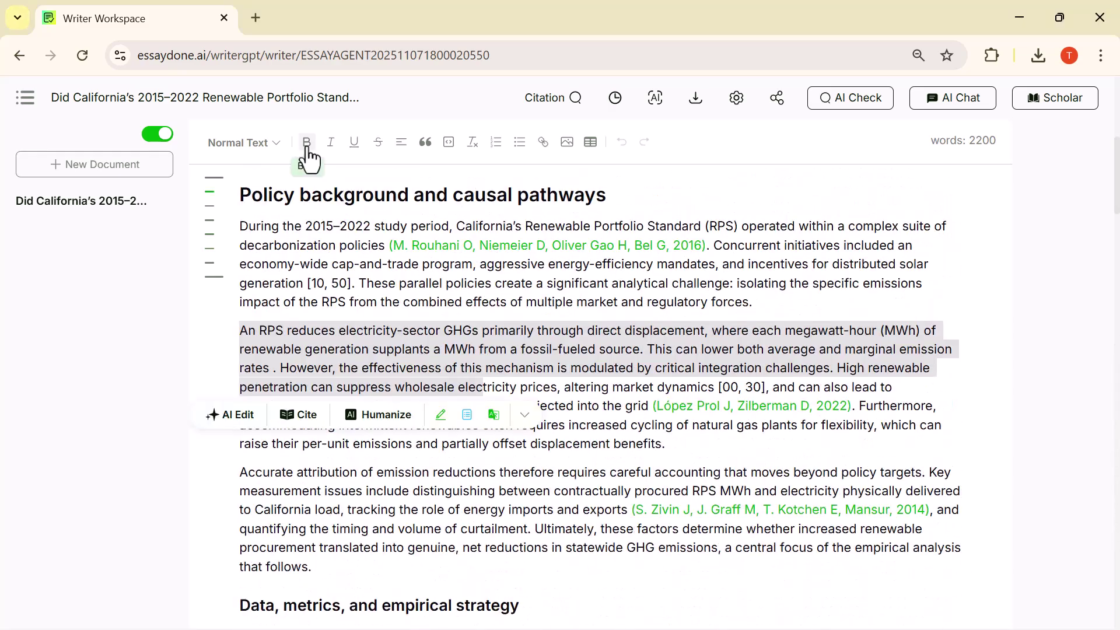
- Make the selected RPS passage bold, italic and underlined
{"action": "left_click", "coordinate": [307, 142]}
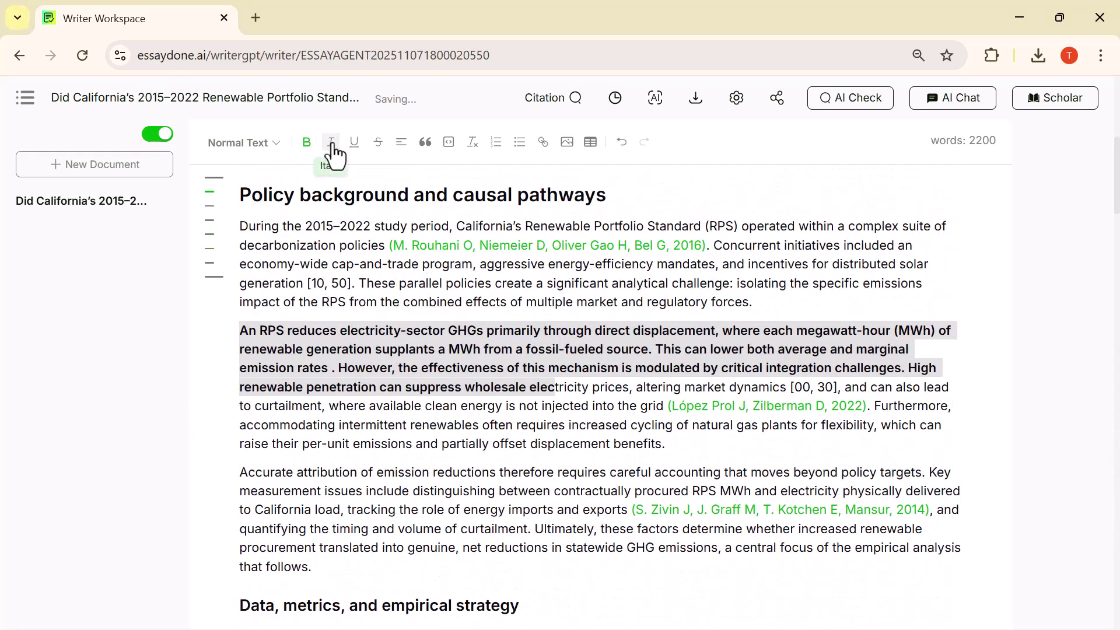
{"action": "left_click", "coordinate": [332, 146]}
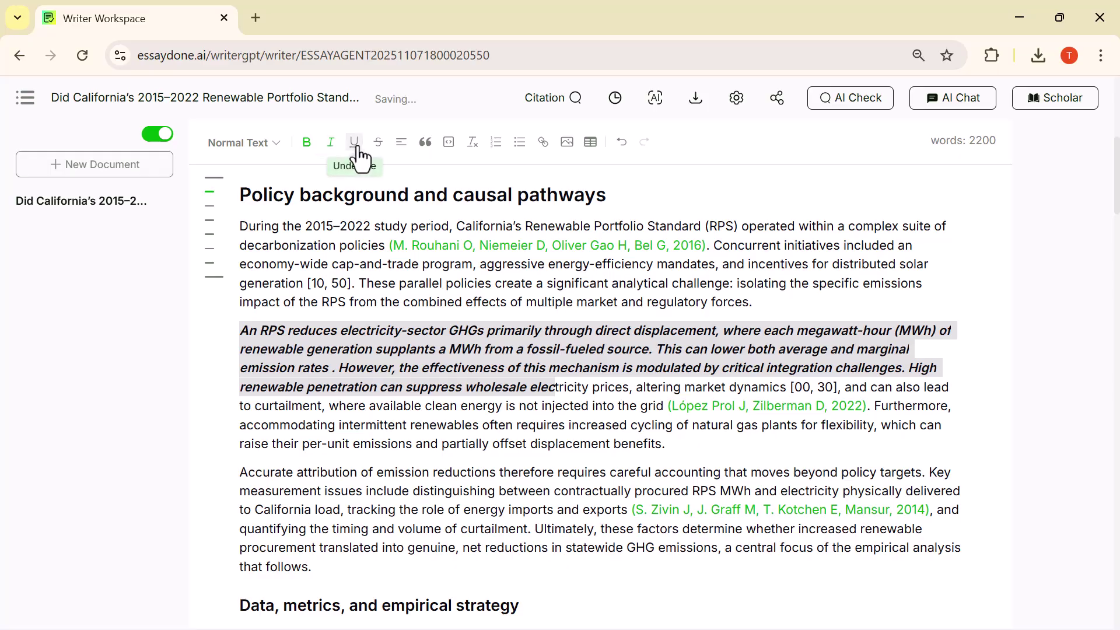
{"action": "left_click", "coordinate": [356, 145]}
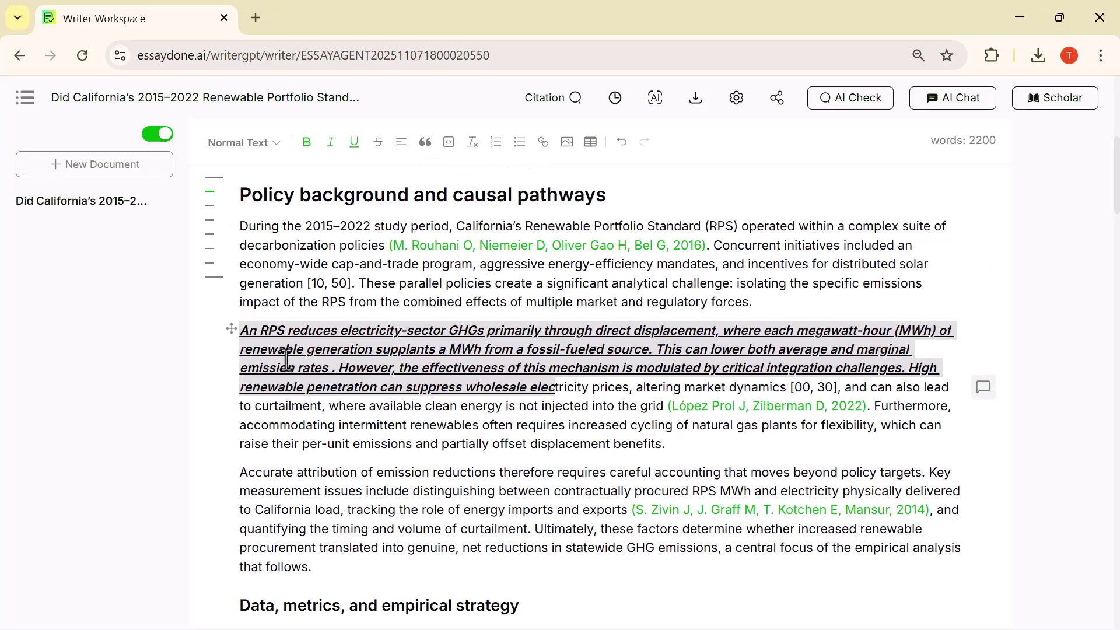
- Select the rest of the RPS paragraph and bring up the AI editing options
{"action": "left_click_drag", "start_coordinate": [240, 410], "coordinate": [555, 453]}
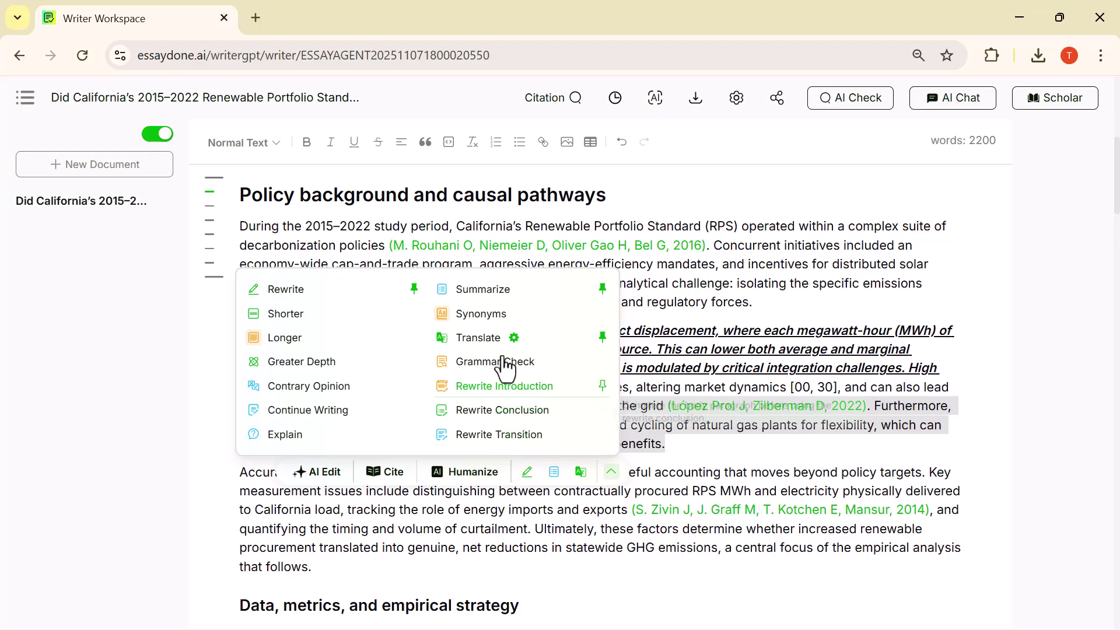
{"action": "left_click", "coordinate": [852, 102]}
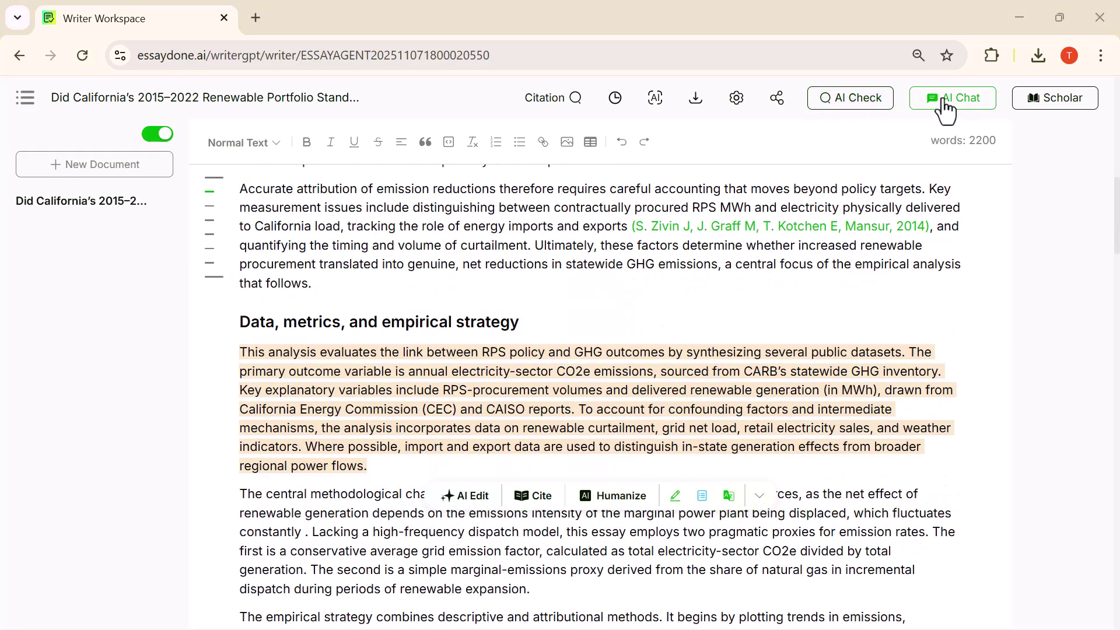
- Show the AI Check grammar suggestions and select the paragraph beginning 'Accurate attribution'
{"action": "left_click", "coordinate": [878, 111]}
{"action": "scroll", "coordinate": [747, 262], "scroll_direction": "up", "scroll_amount": 3}
{"action": "triple_click", "coordinate": [645, 413]}
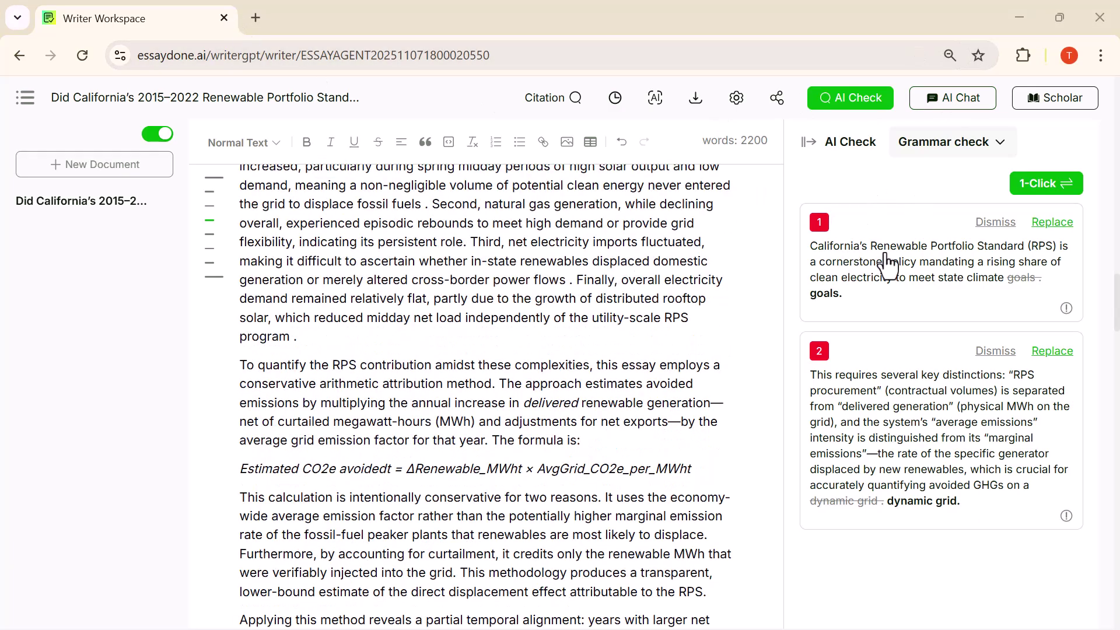
{"action": "scroll", "coordinate": [758, 286], "scroll_direction": "up", "scroll_amount": 8}
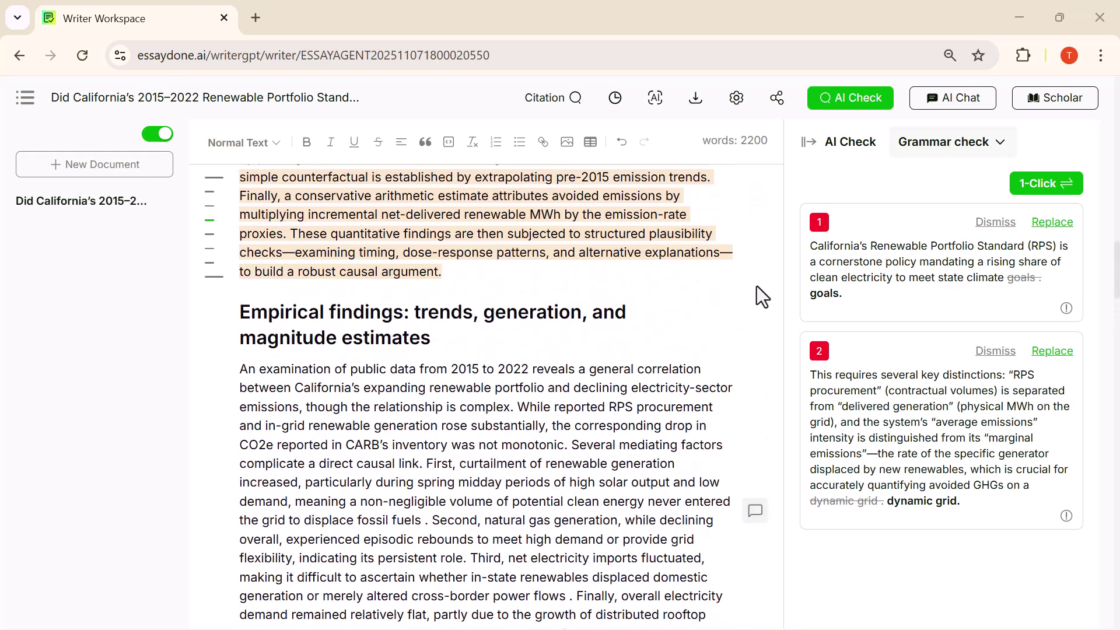
- Ask AI Chat how Artificial Intelligence is transforming human life, then open Scholar
{"action": "left_click", "coordinate": [945, 101]}
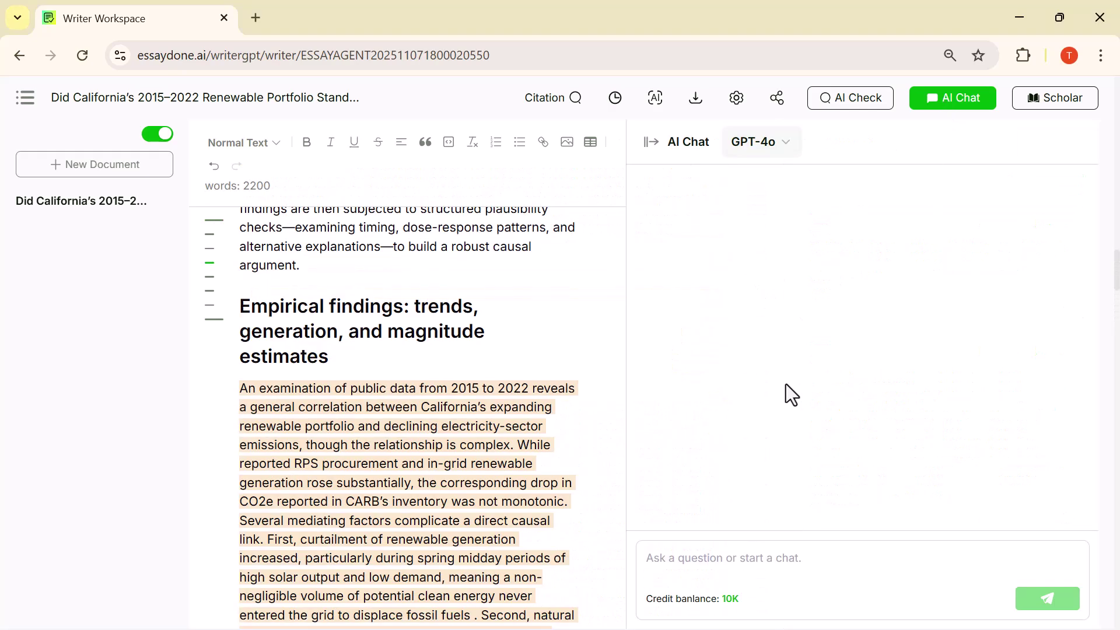
{"action": "left_click", "coordinate": [705, 570]}
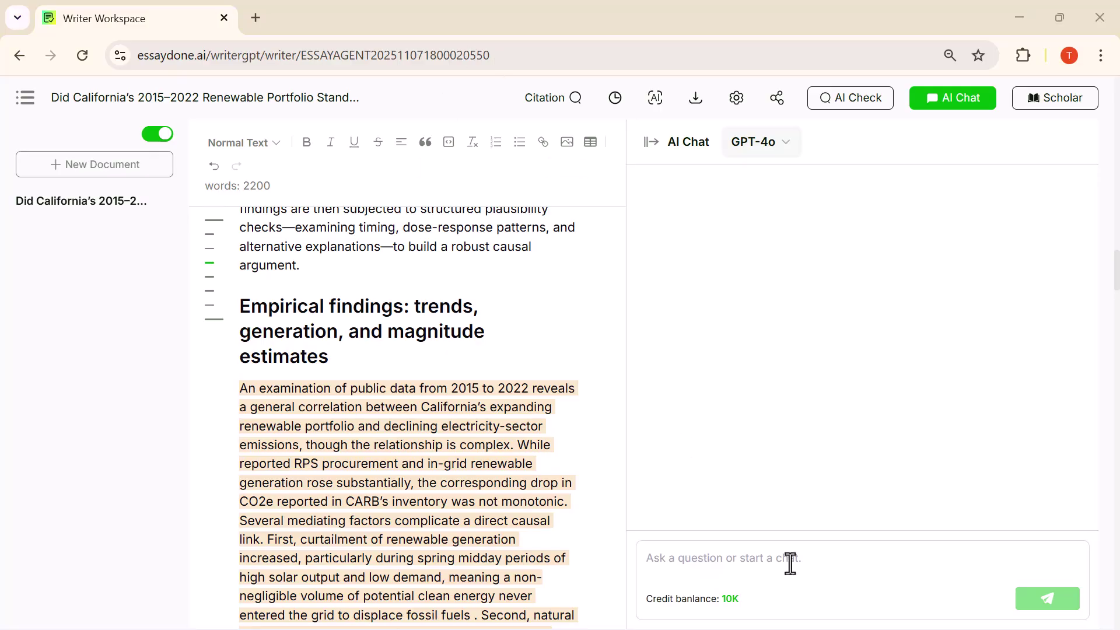
{"action": "type", "text": "How is Artificial Intelligence transforming human life?"}
{"action": "key", "text": "Return"}
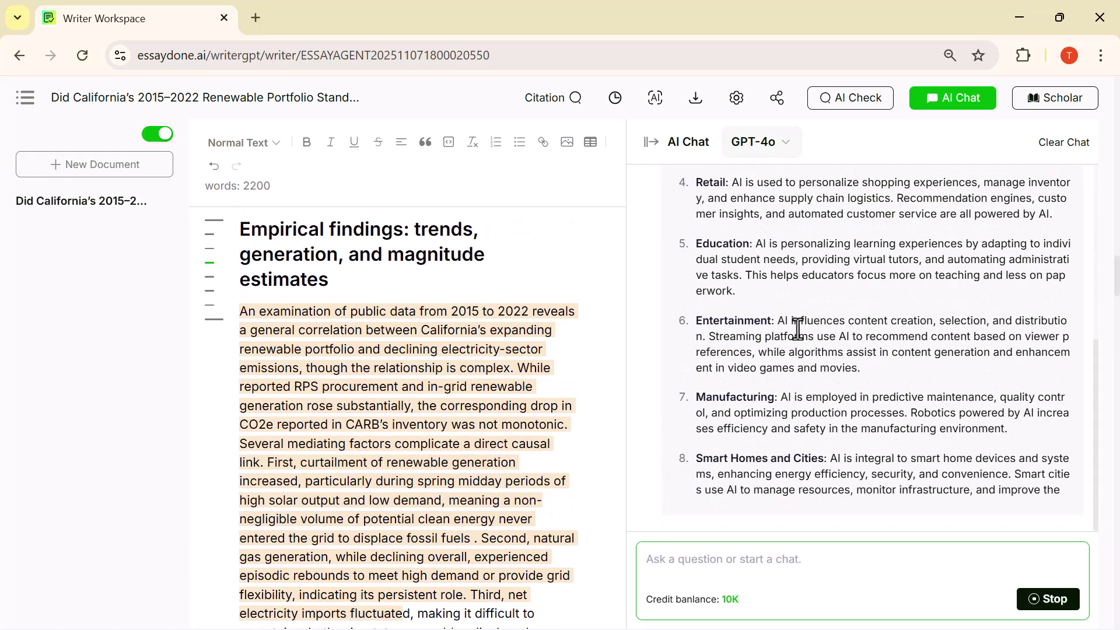
{"action": "scroll", "coordinate": [918, 227], "scroll_direction": "up", "scroll_amount": 10}
{"action": "left_click", "coordinate": [1050, 108]}
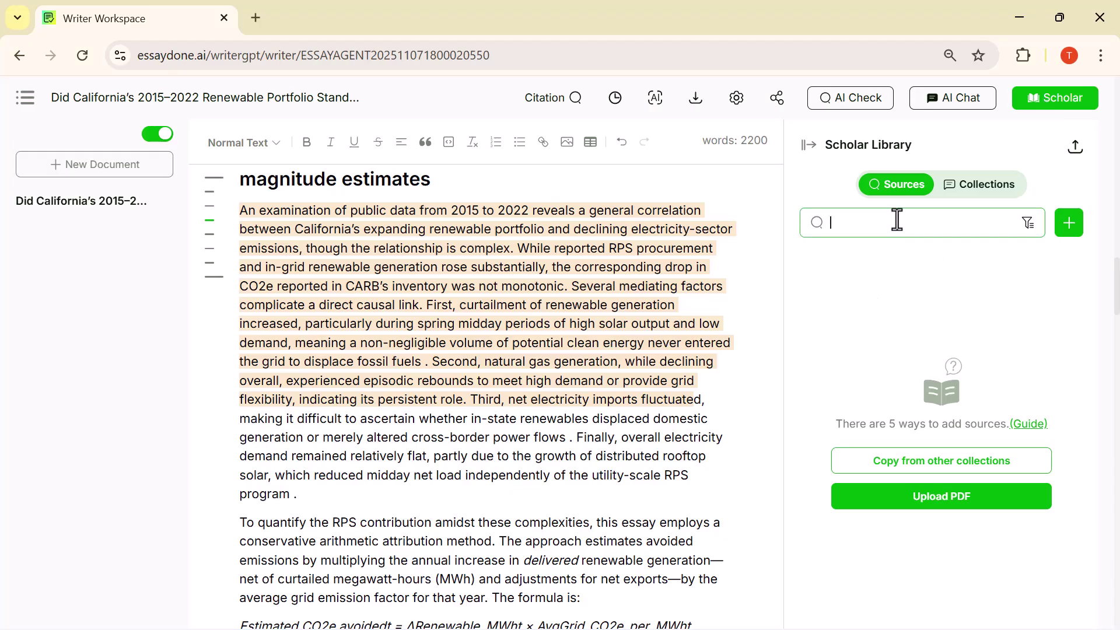
- Browse Scholar's Collections, Sources and sort options, then bring up the AI Check comments
{"action": "left_click", "coordinate": [956, 188]}
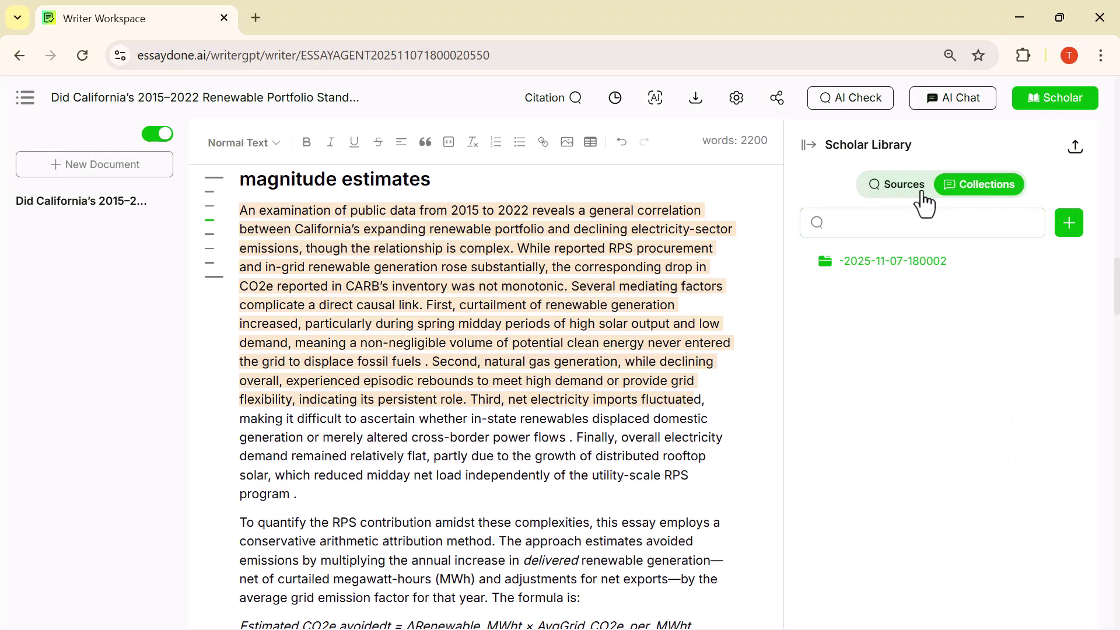
{"action": "left_click", "coordinate": [903, 197]}
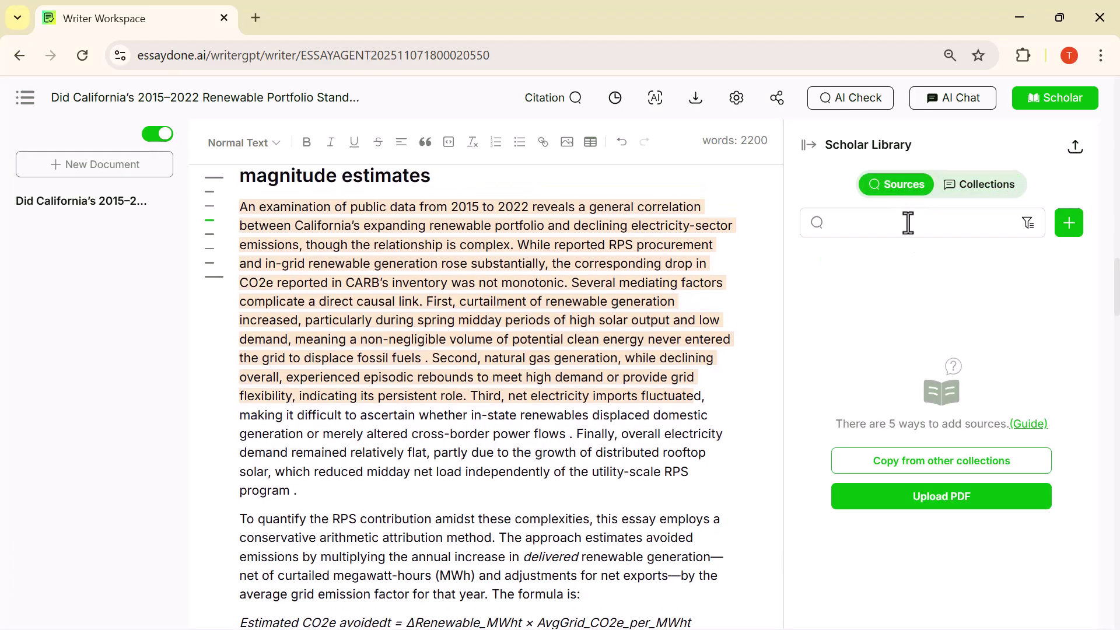
{"action": "left_click", "coordinate": [1029, 224]}
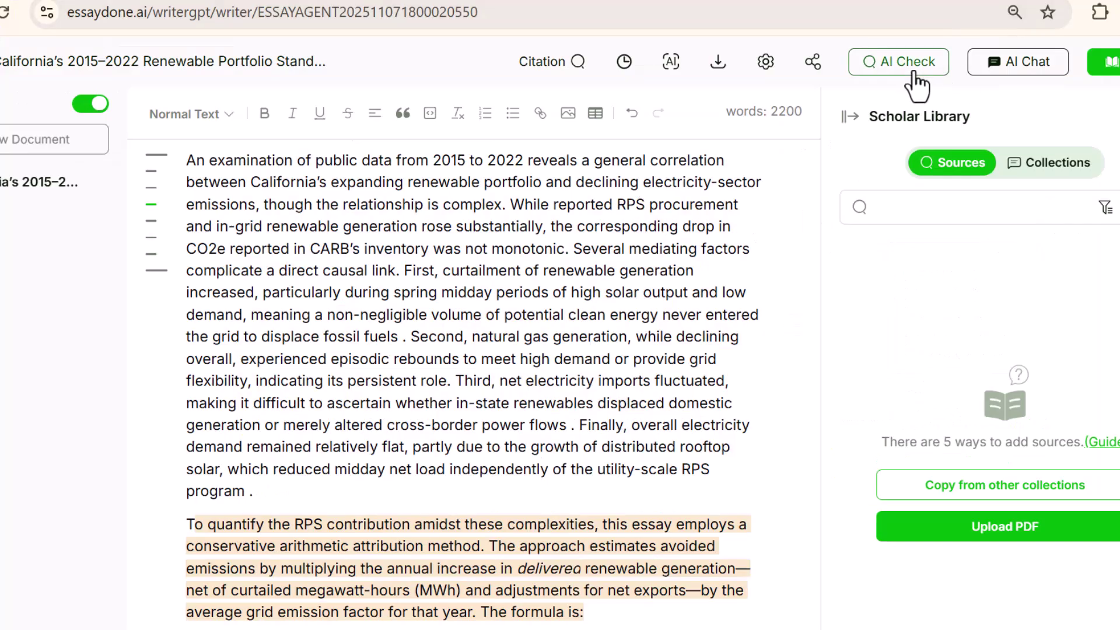
{"action": "left_click", "coordinate": [915, 75]}
{"action": "scroll", "coordinate": [675, 251], "scroll_direction": "up", "scroll_amount": 15}
{"action": "mouse_move", "coordinate": [717, 67]}
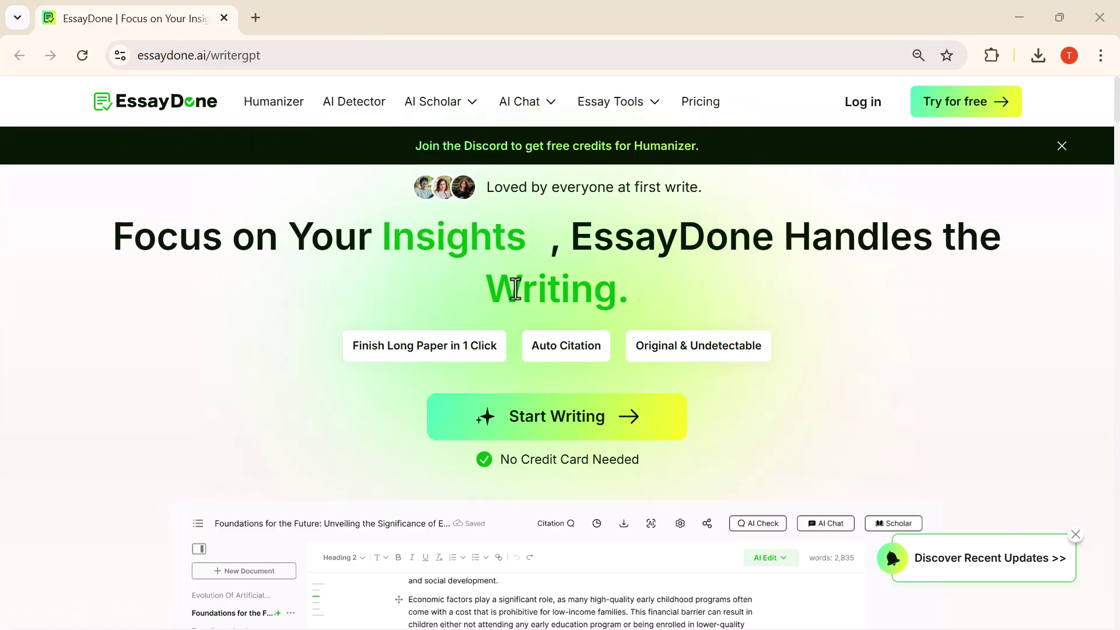
- Scroll down the landing page to the WriterGPT vs ChatGPT comparison of academic focus, writing limits and citations
{"action": "scroll", "coordinate": [515, 288], "scroll_direction": "down", "scroll_amount": 2}
{"action": "scroll", "coordinate": [516, 288], "scroll_direction": "down", "scroll_amount": 2}
{"action": "scroll", "coordinate": [516, 289], "scroll_direction": "down", "scroll_amount": 4}
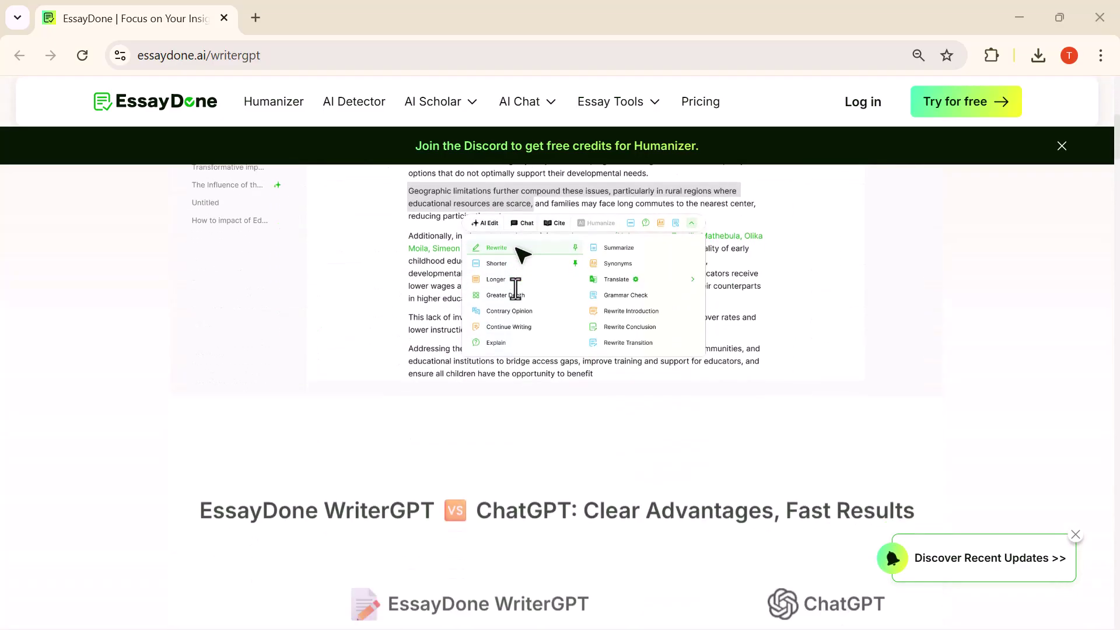
{"action": "scroll", "coordinate": [516, 288], "scroll_direction": "down", "scroll_amount": 2}
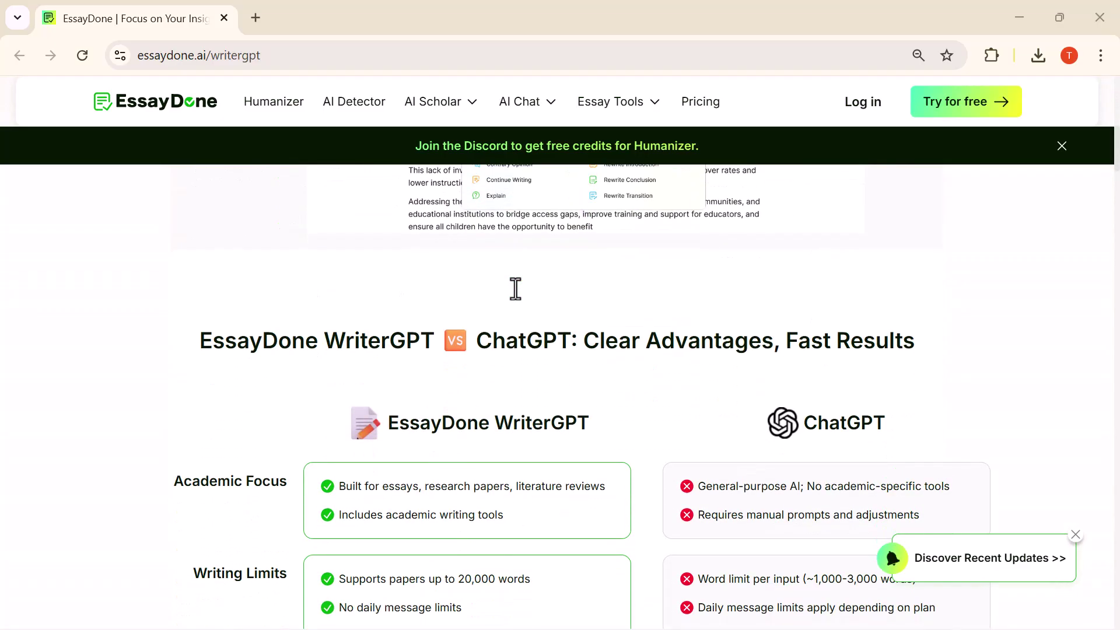
{"action": "scroll", "coordinate": [516, 288], "scroll_direction": "down", "scroll_amount": 3}
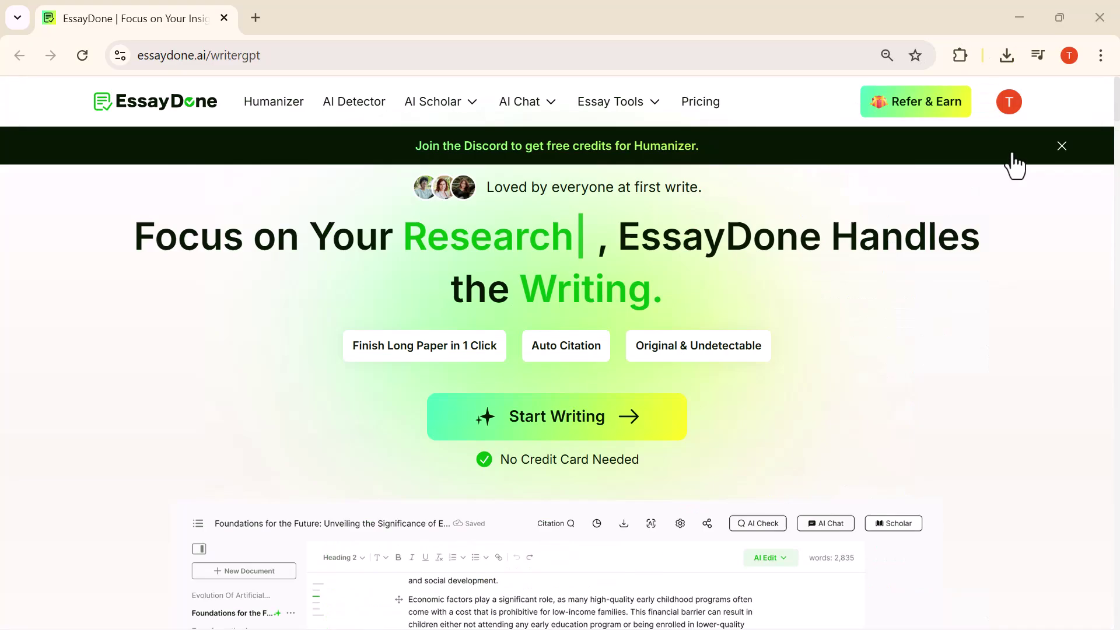
- Open the profile dropdown to view the tool list and Refer & Earn panel showing $0.00 commission
{"action": "left_click", "coordinate": [1008, 105]}
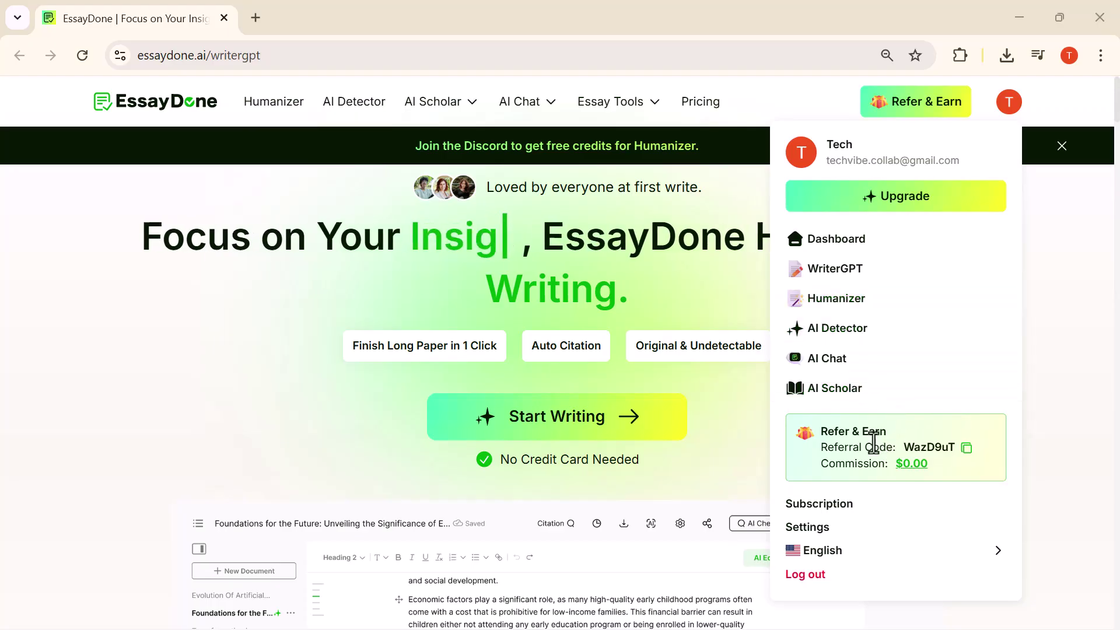
{"action": "scroll", "coordinate": [894, 461], "scroll_direction": "up", "scroll_amount": 3}
{"action": "scroll", "coordinate": [874, 442], "scroll_direction": "up", "scroll_amount": 3}
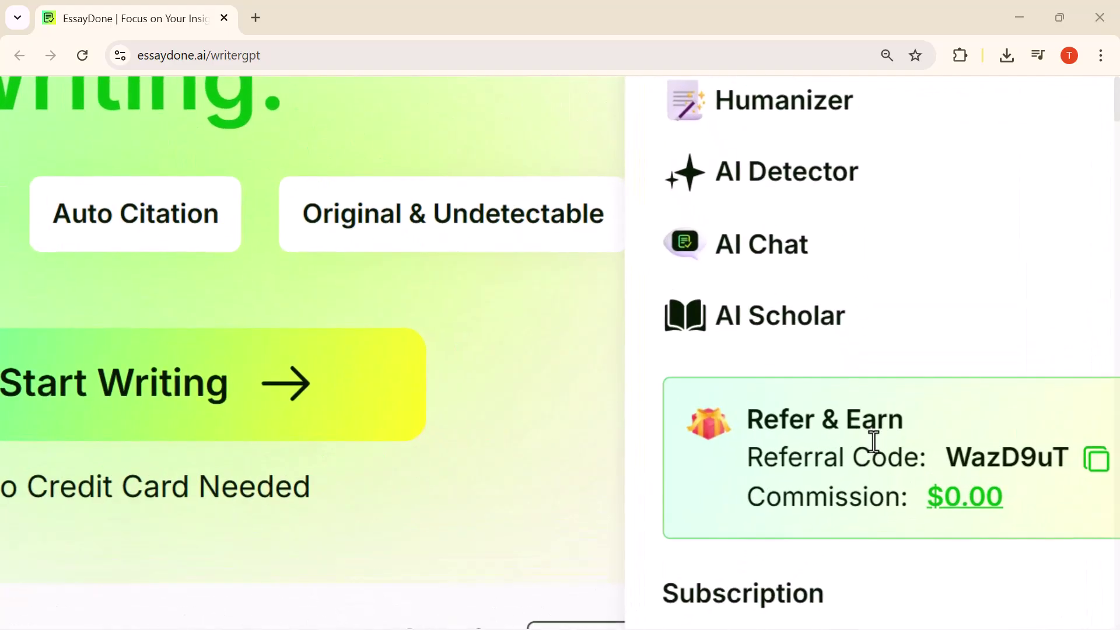
{"action": "scroll", "coordinate": [927, 449], "scroll_direction": "down", "scroll_amount": 1}
{"action": "scroll", "coordinate": [927, 449], "scroll_direction": "right", "scroll_amount": 3}
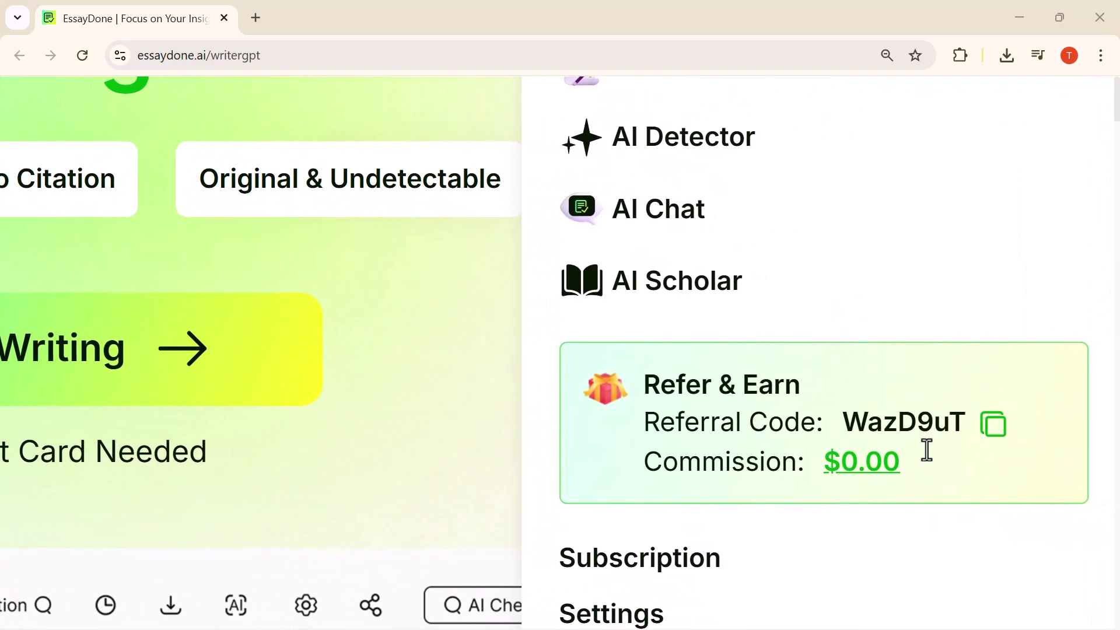
{"action": "scroll", "coordinate": [927, 449], "scroll_direction": "right", "scroll_amount": 1}
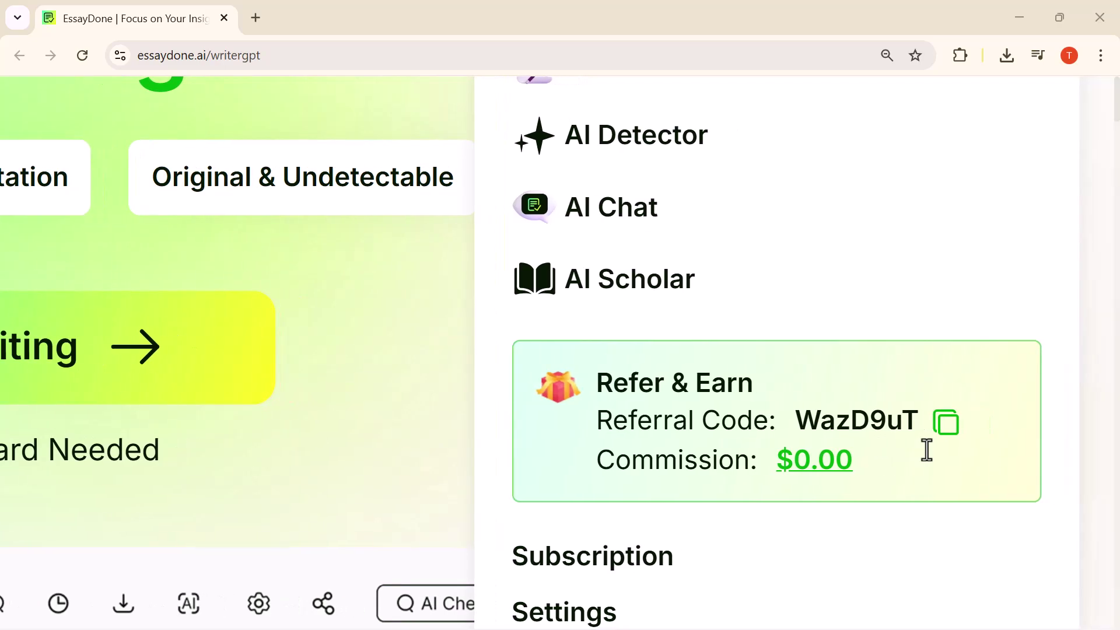
{"action": "scroll", "coordinate": [927, 449], "scroll_direction": "down", "scroll_amount": 5}
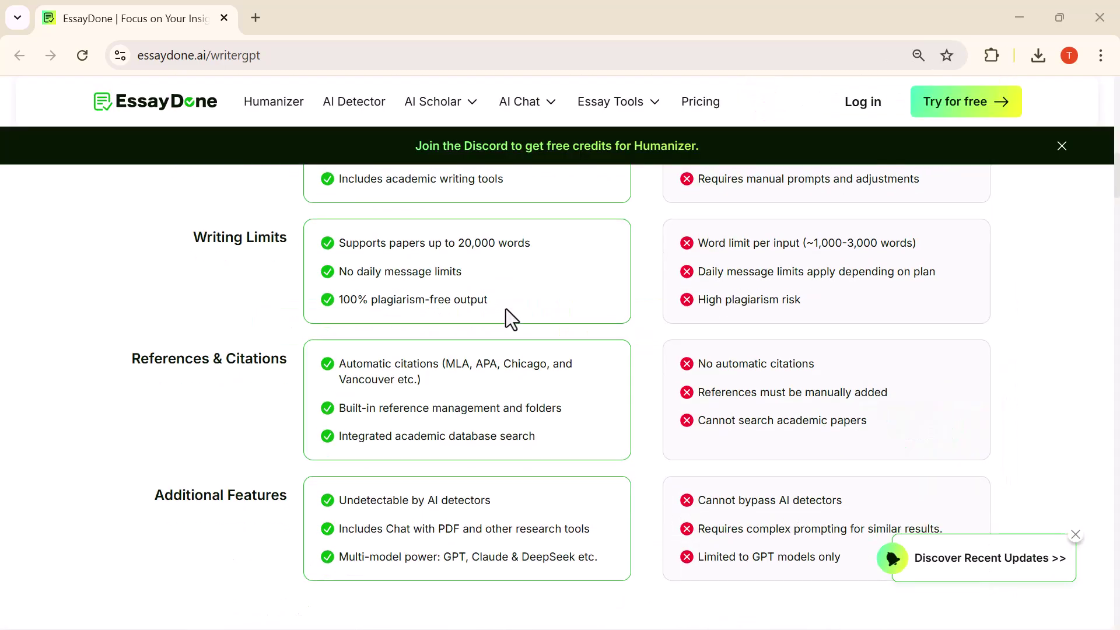
- Scroll past the closed account menu down to the 'WriterGPT Agent: Write Smarter, Faster' section
{"action": "scroll", "coordinate": [506, 315], "scroll_direction": "down", "scroll_amount": 3}
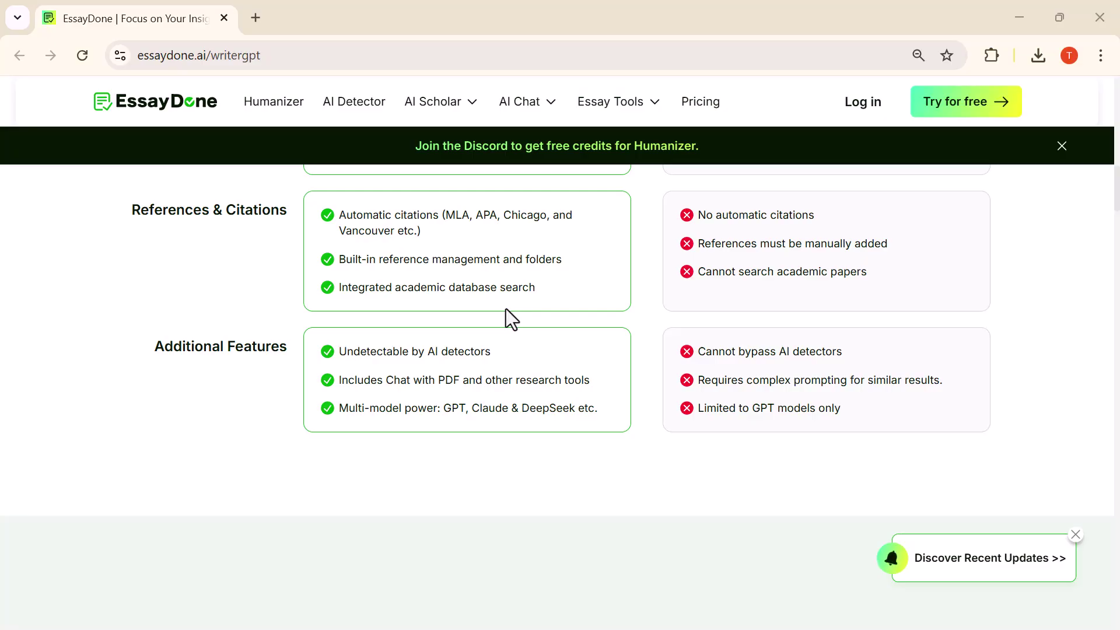
{"action": "scroll", "coordinate": [506, 309], "scroll_direction": "down", "scroll_amount": 3}
{"action": "scroll", "coordinate": [506, 309], "scroll_direction": "down", "scroll_amount": 3}
{"action": "scroll", "coordinate": [506, 309], "scroll_direction": "down", "scroll_amount": 4}
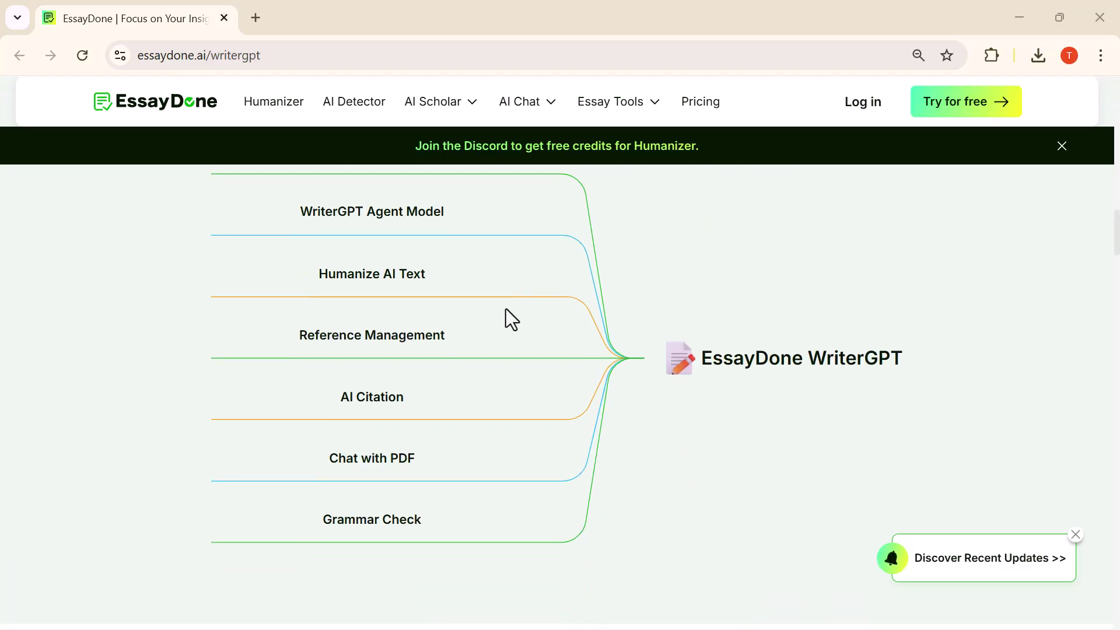
{"action": "scroll", "coordinate": [506, 309], "scroll_direction": "down", "scroll_amount": 5}
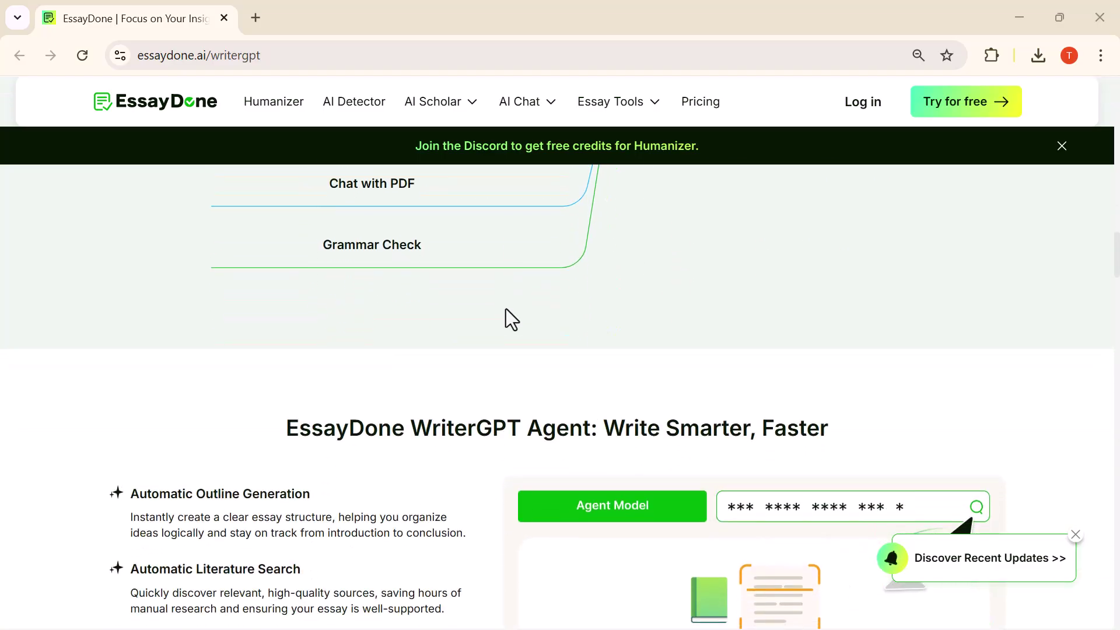
{"action": "scroll", "coordinate": [506, 309], "scroll_direction": "down", "scroll_amount": 3}
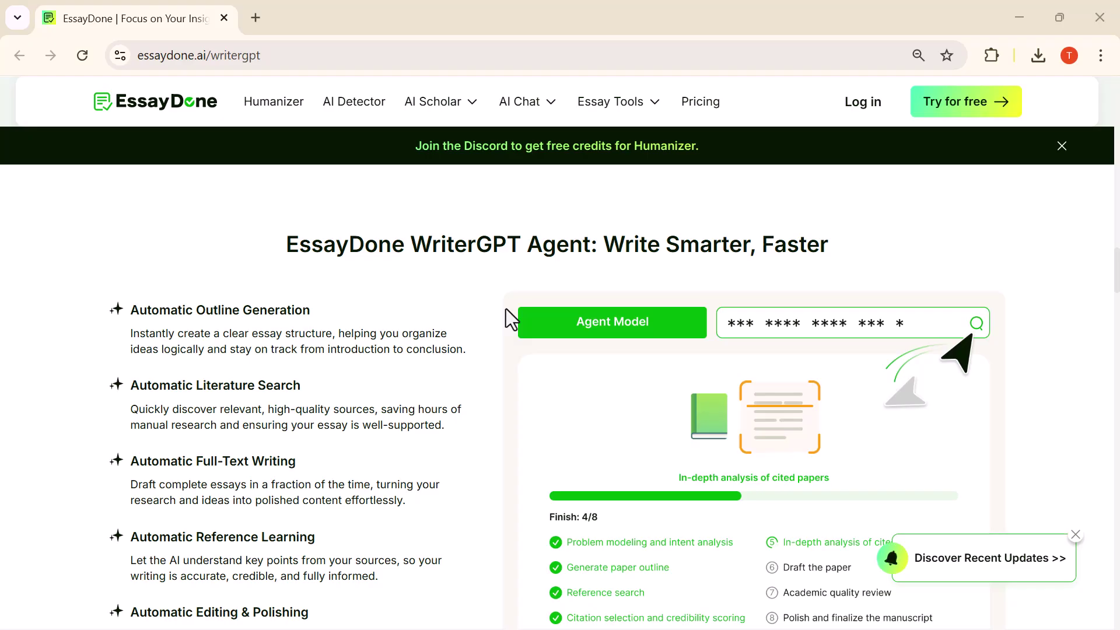
{"action": "scroll", "coordinate": [506, 309], "scroll_direction": "down", "scroll_amount": 4}
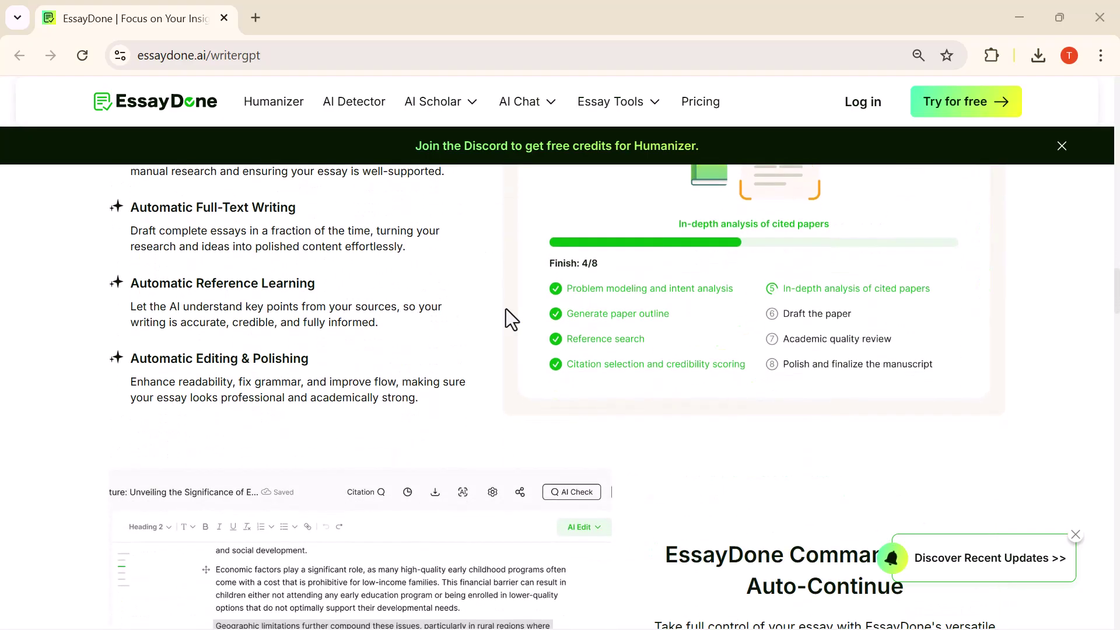